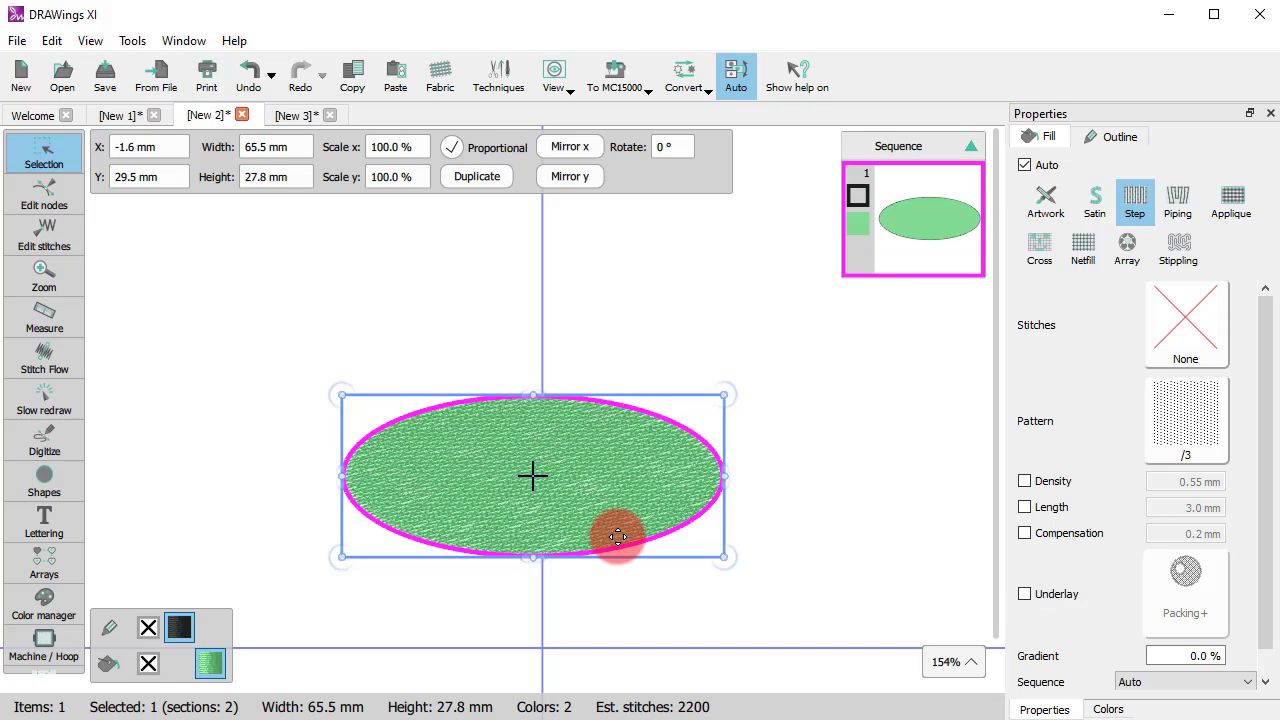
Delete the existing ellipse and draw a thin horizontal ellipse about 85.5 mm wide and 4.4 mm high.
key("Delete")
left_click(44, 445)
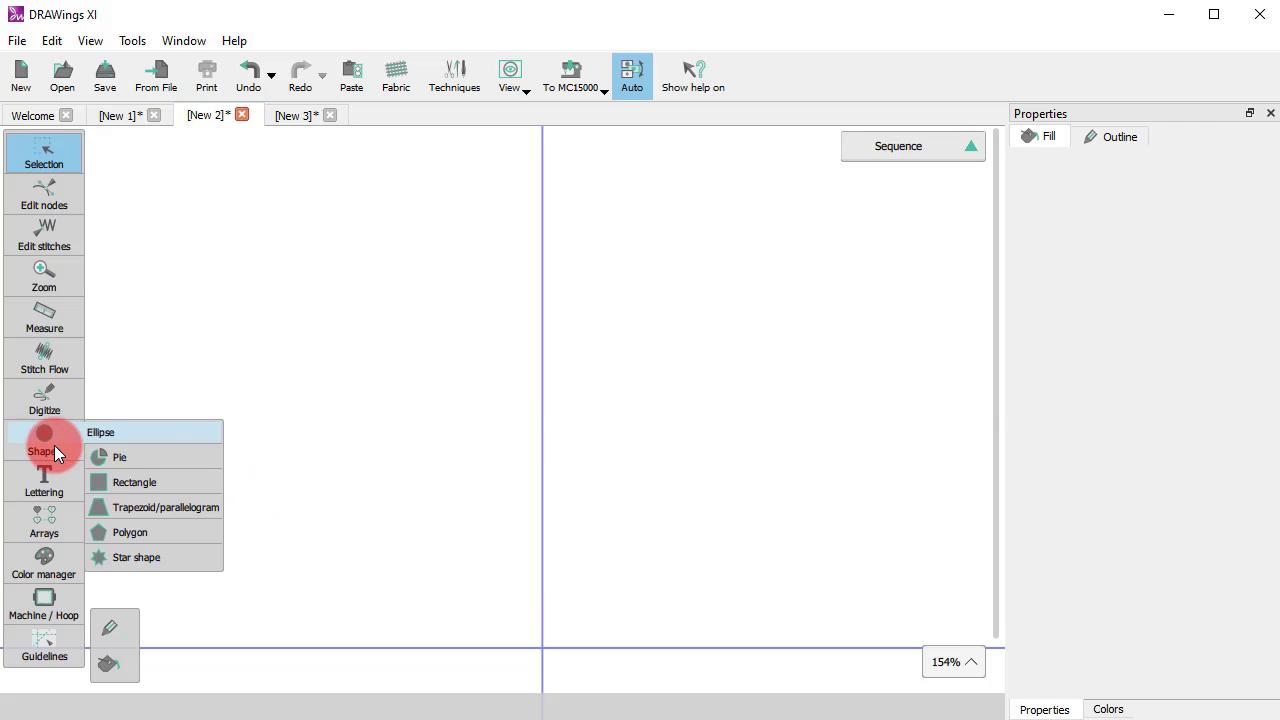
left_click(100, 432)
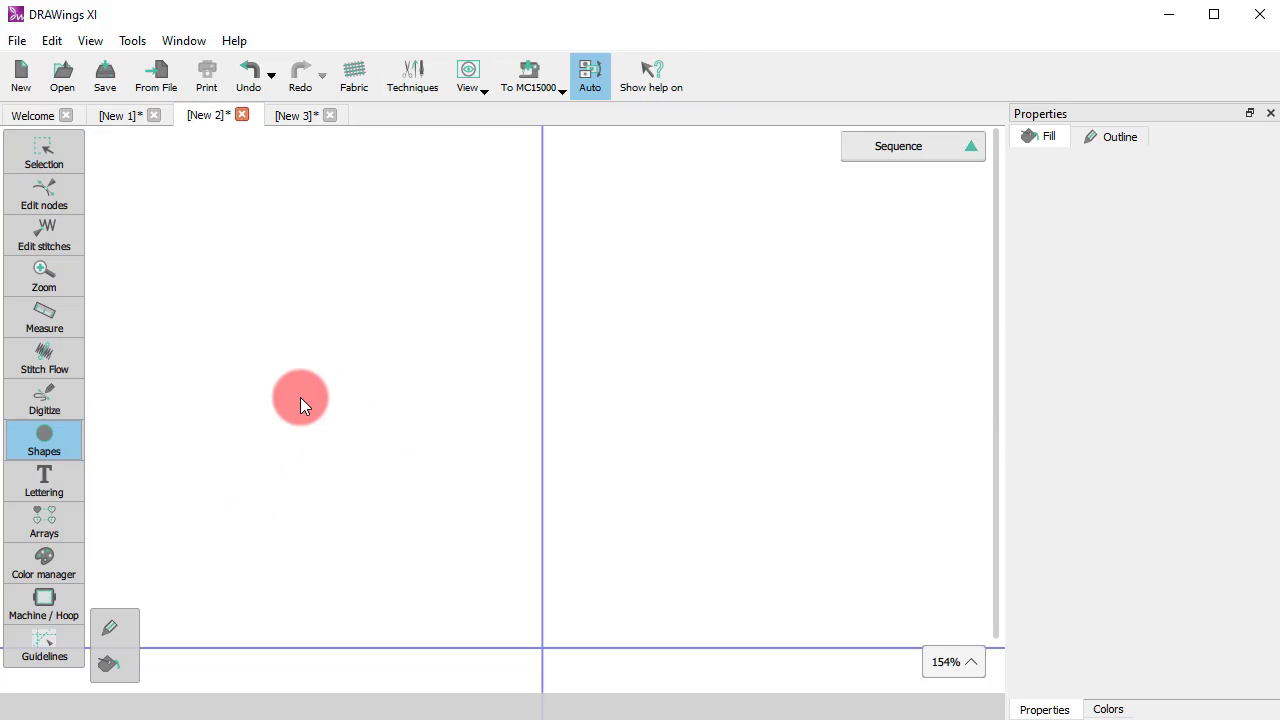
left_click_drag(282, 391, 780, 416)
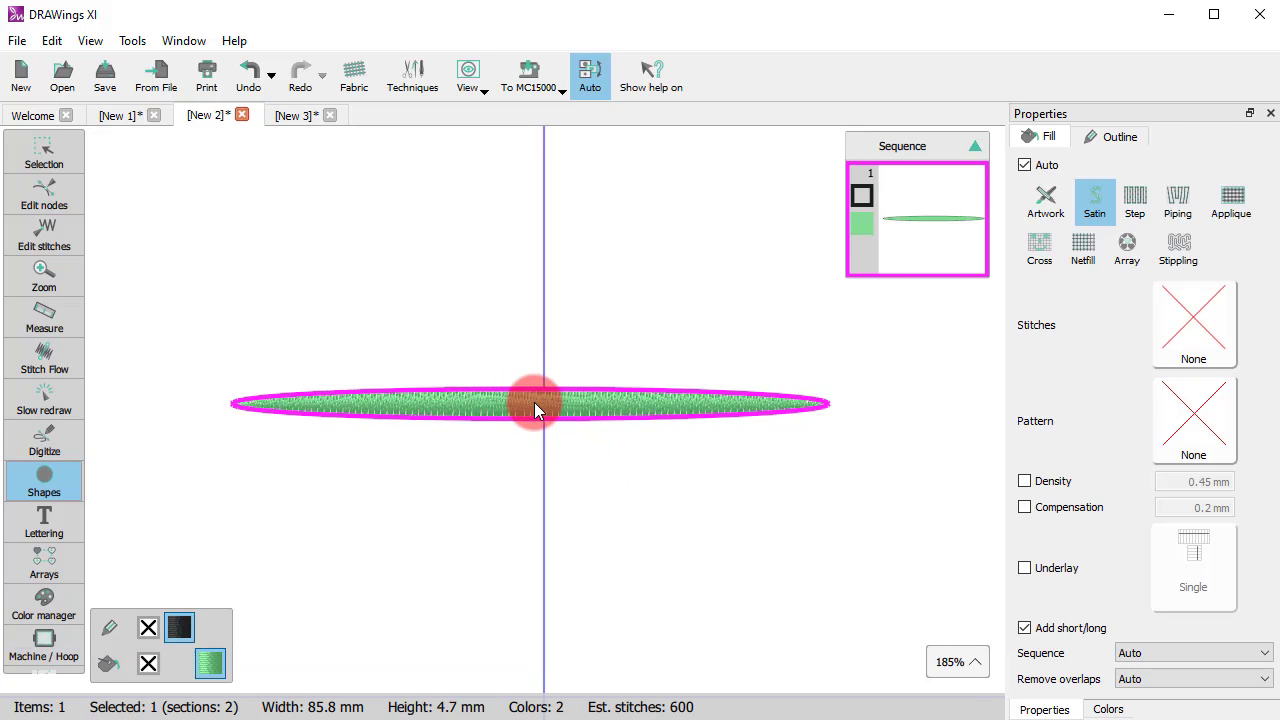
scroll(534, 402, "up", 3)
key("Escape")
left_click(641, 553)
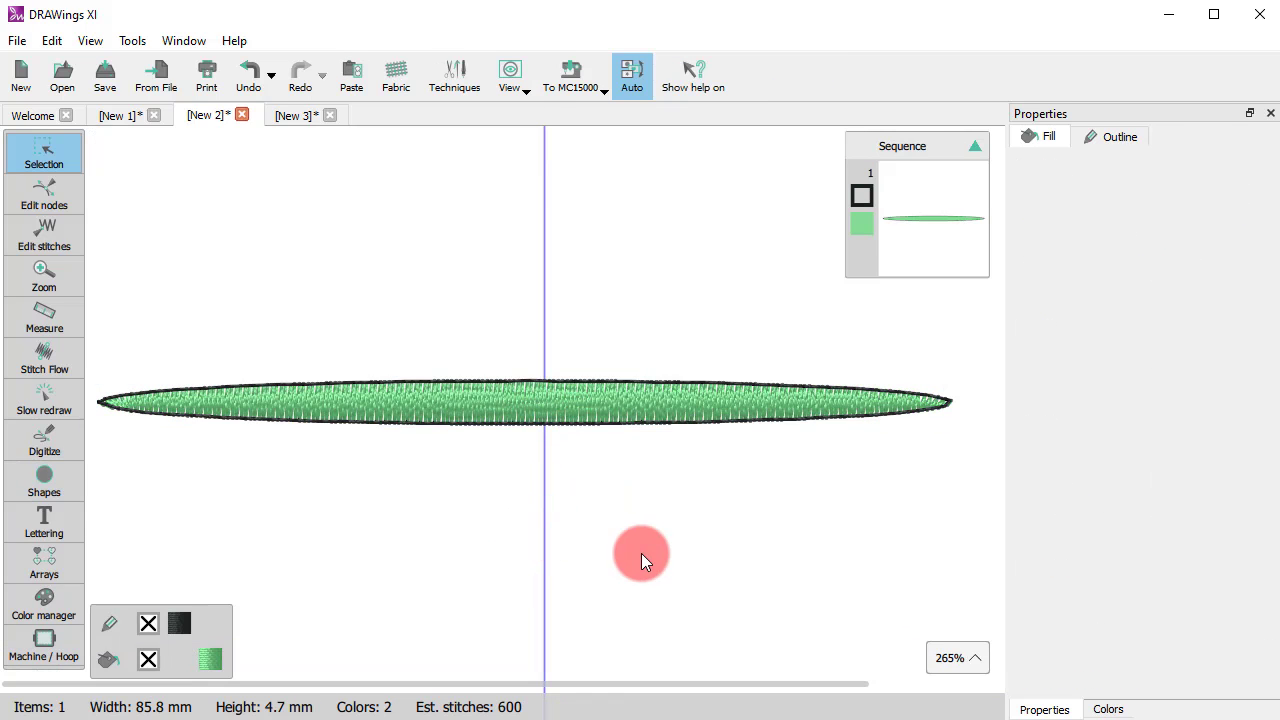
Remove the outline from the thin ellipse so only its green satin fill is kept.
left_click(553, 417)
left_click(148, 623)
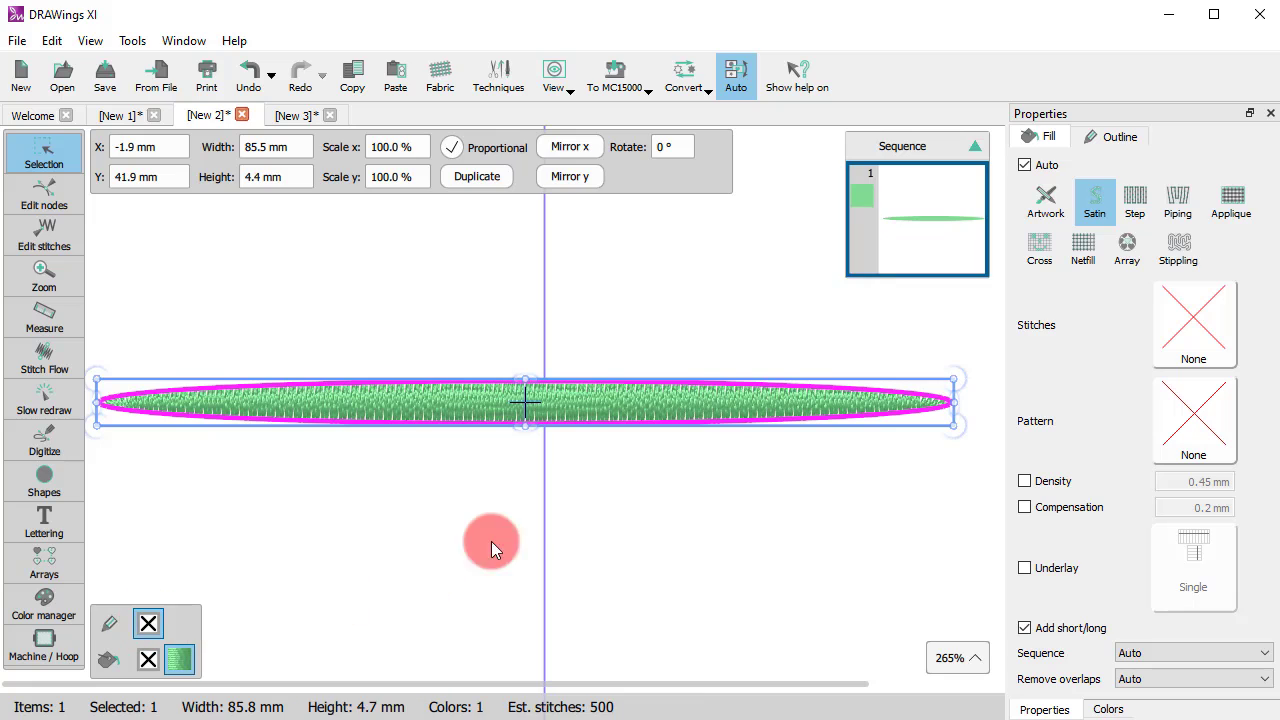
left_click(665, 551)
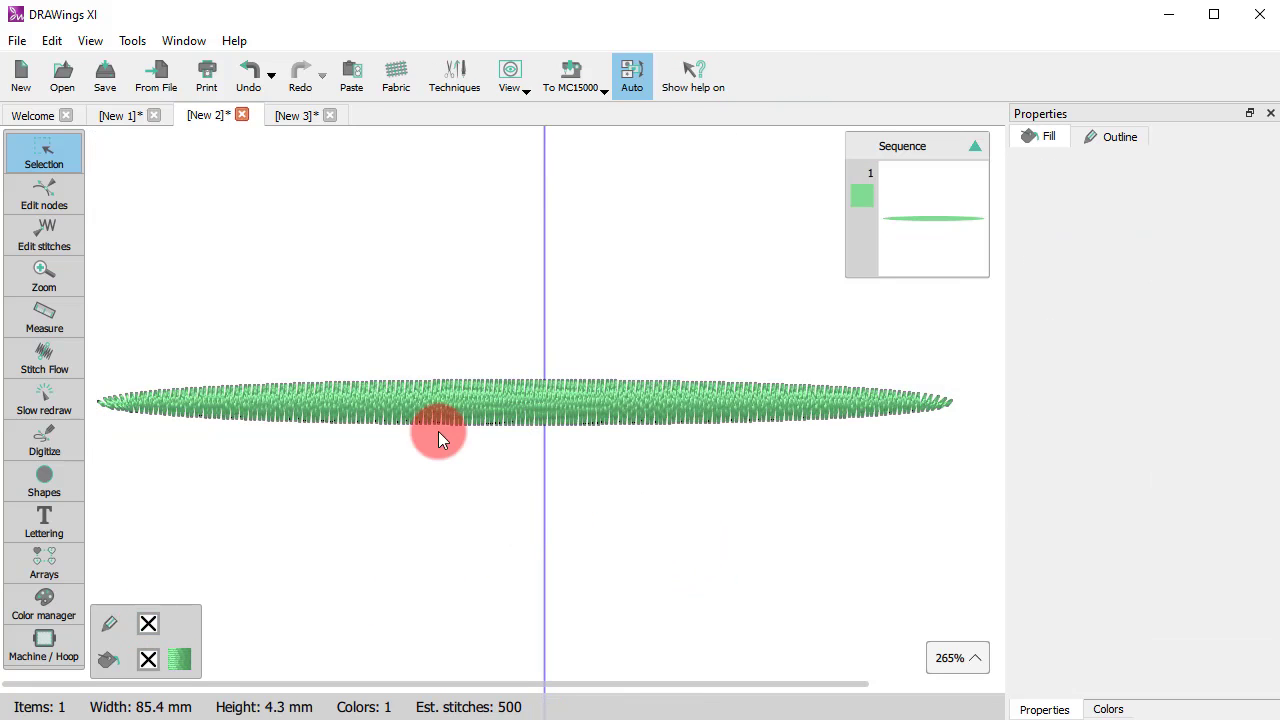
Turn off the realistic stitch rendering and examine the ellipse's satin stitches up close.
key("r")
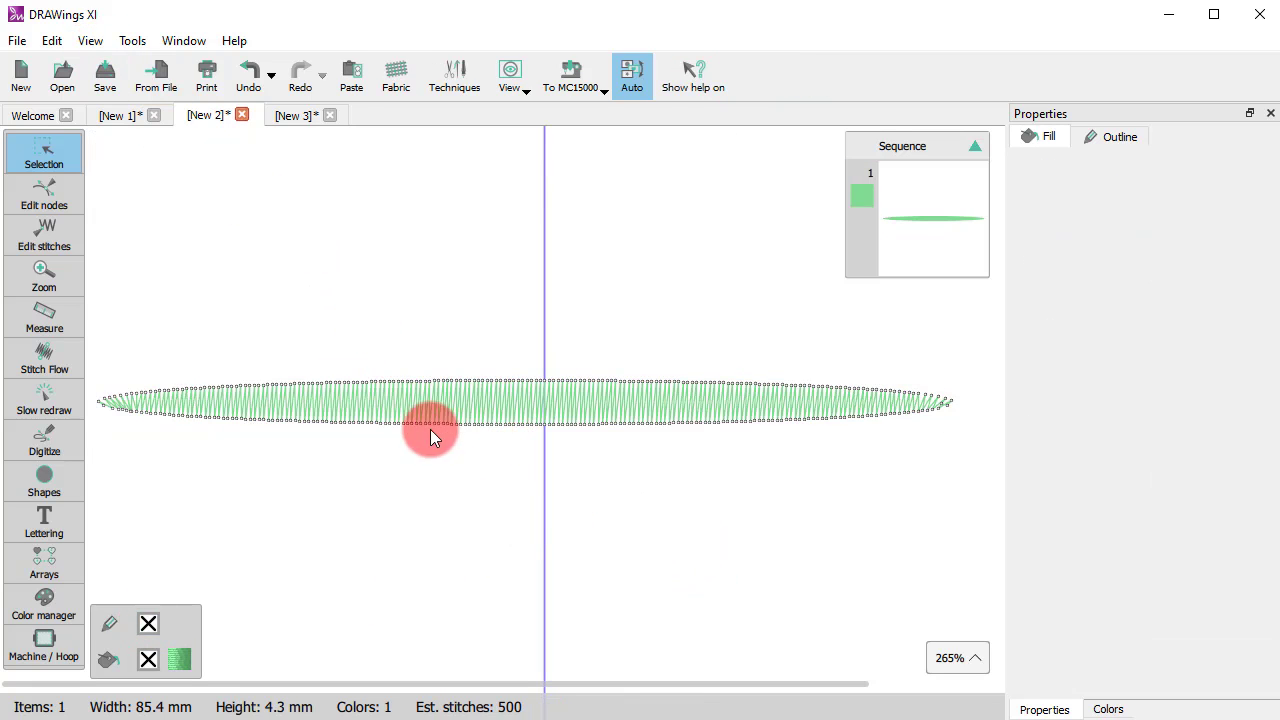
scroll(420, 400, "up", 2)
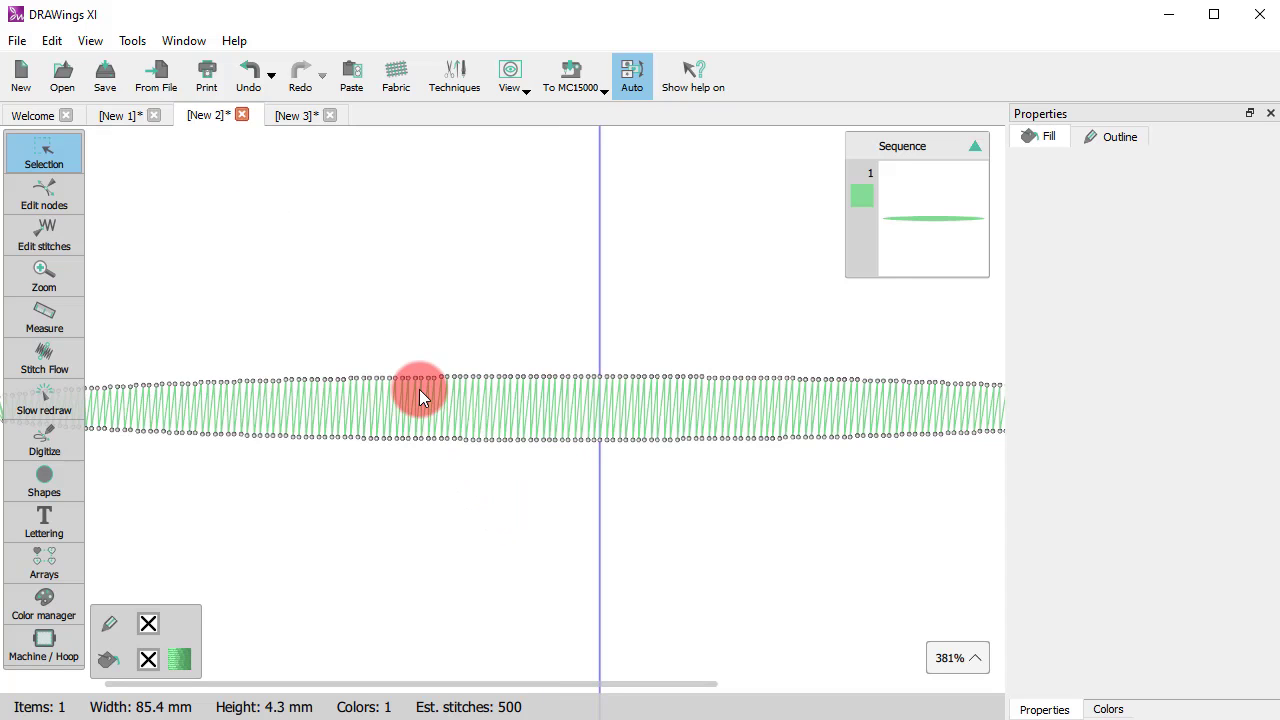
scroll(385, 590, "down", 3)
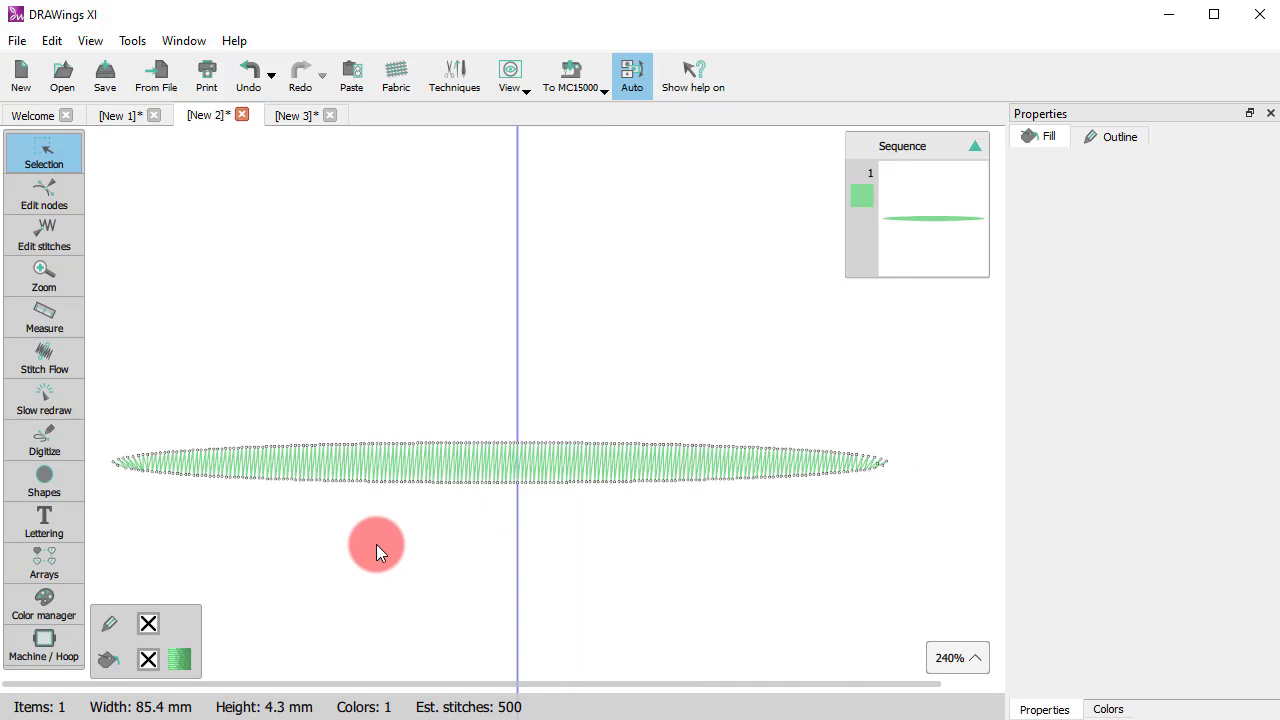
Add the lettering "Satin" above the ellipse and examine its satin stitches.
left_click(360, 461)
left_click(38, 505)
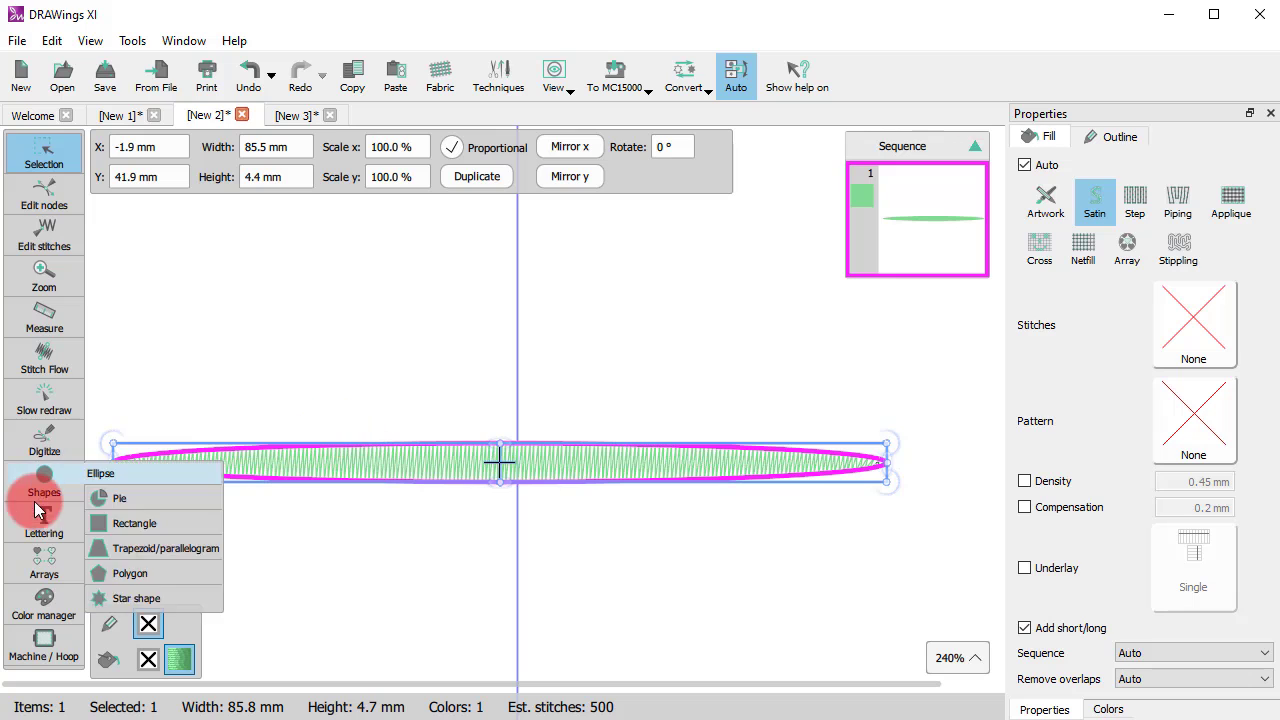
left_click(37, 514)
left_click(100, 514)
left_click(215, 375)
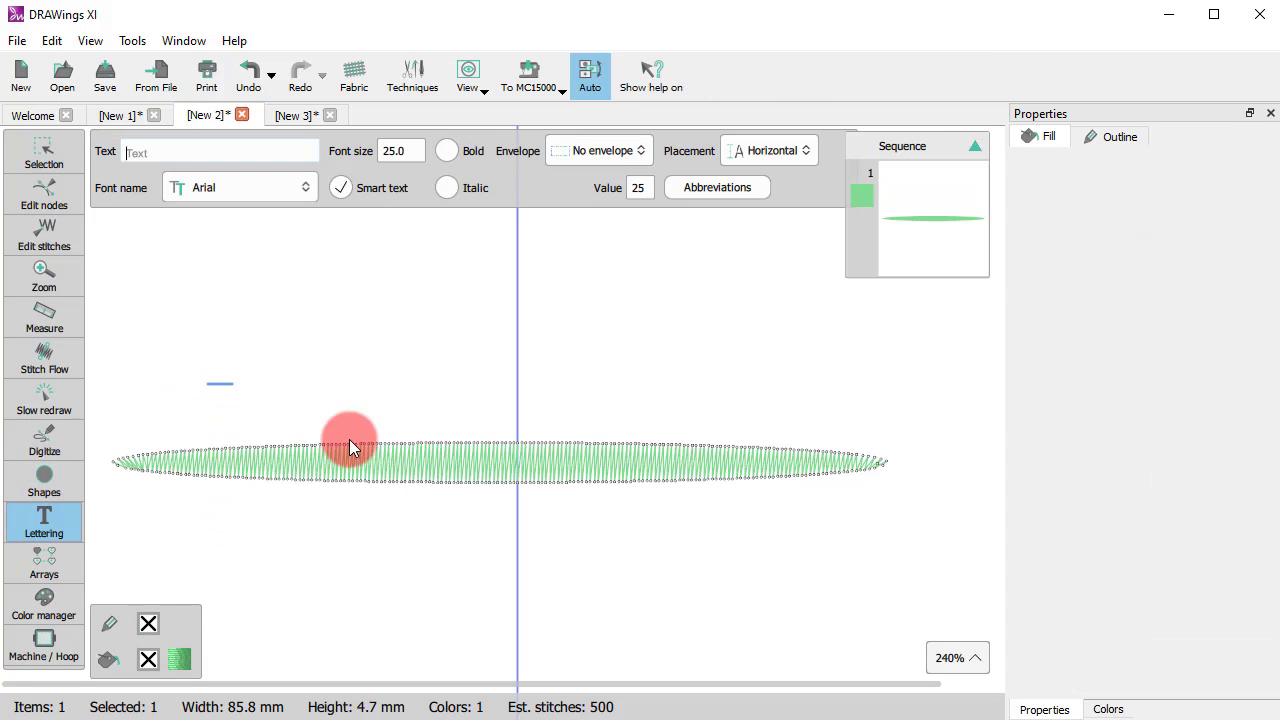
type("Satin")
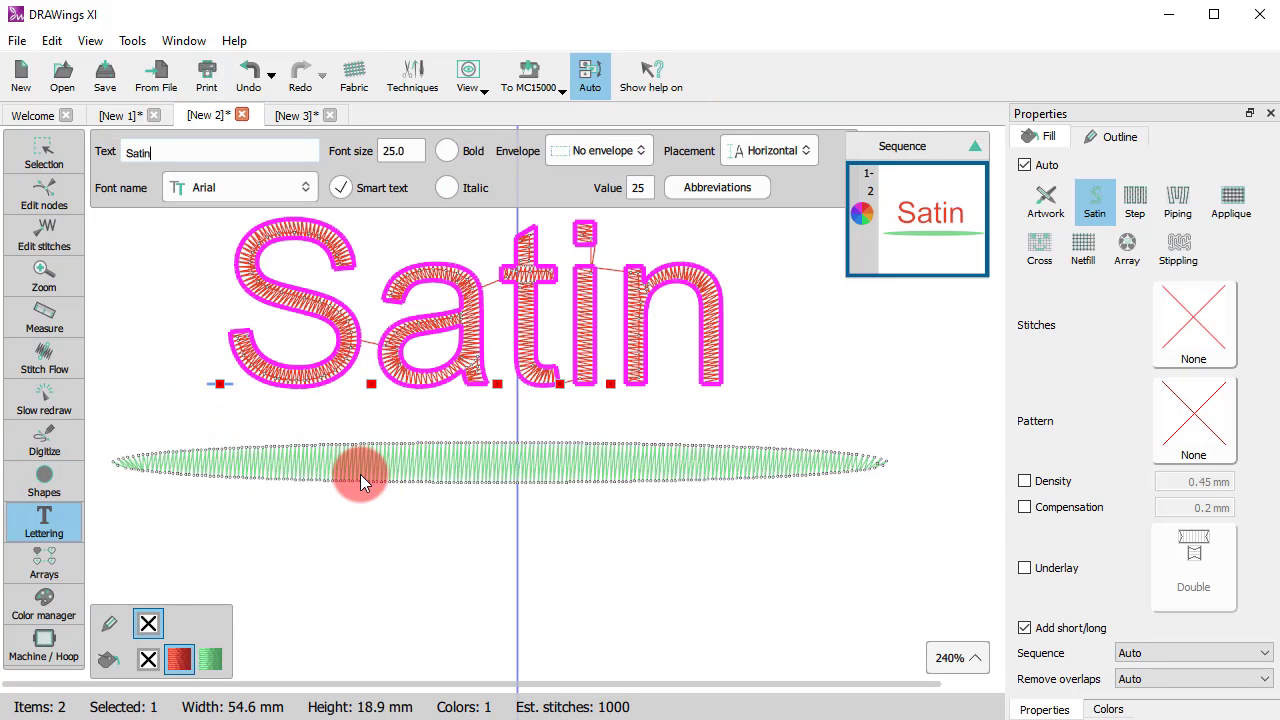
left_click(40, 152)
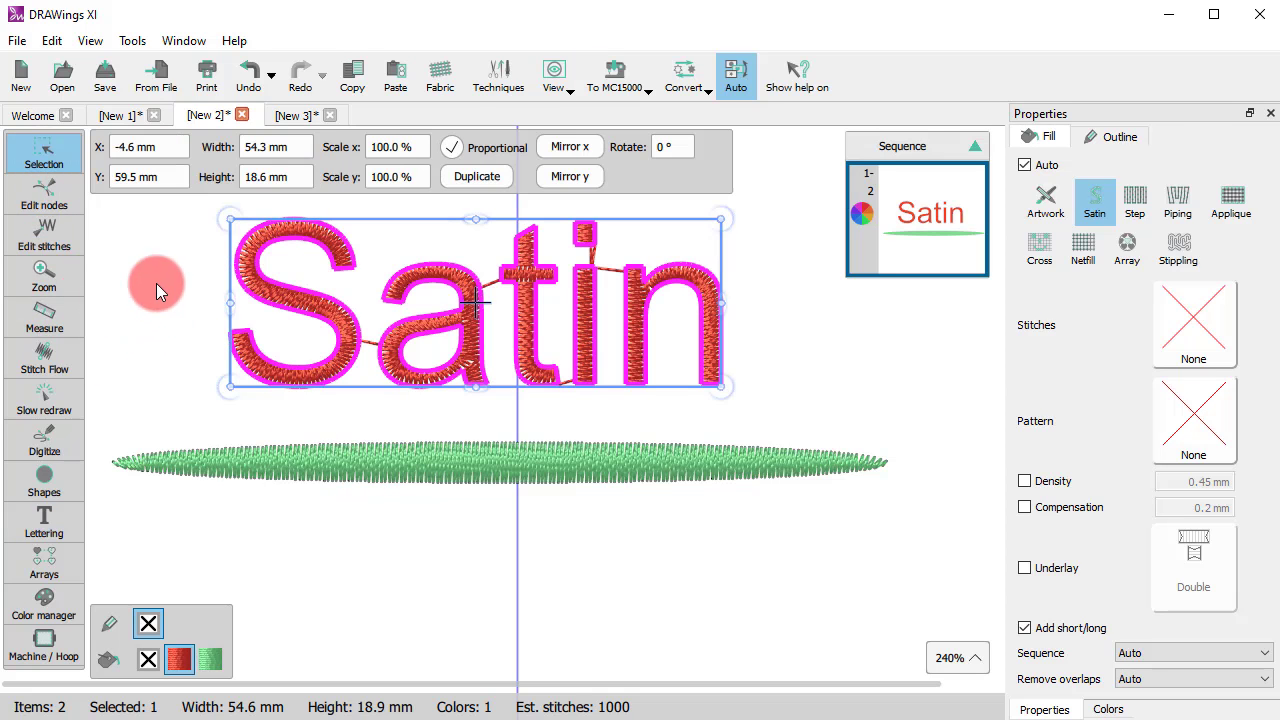
scroll(275, 247, "up", 4)
scroll(274, 367, "down", 3)
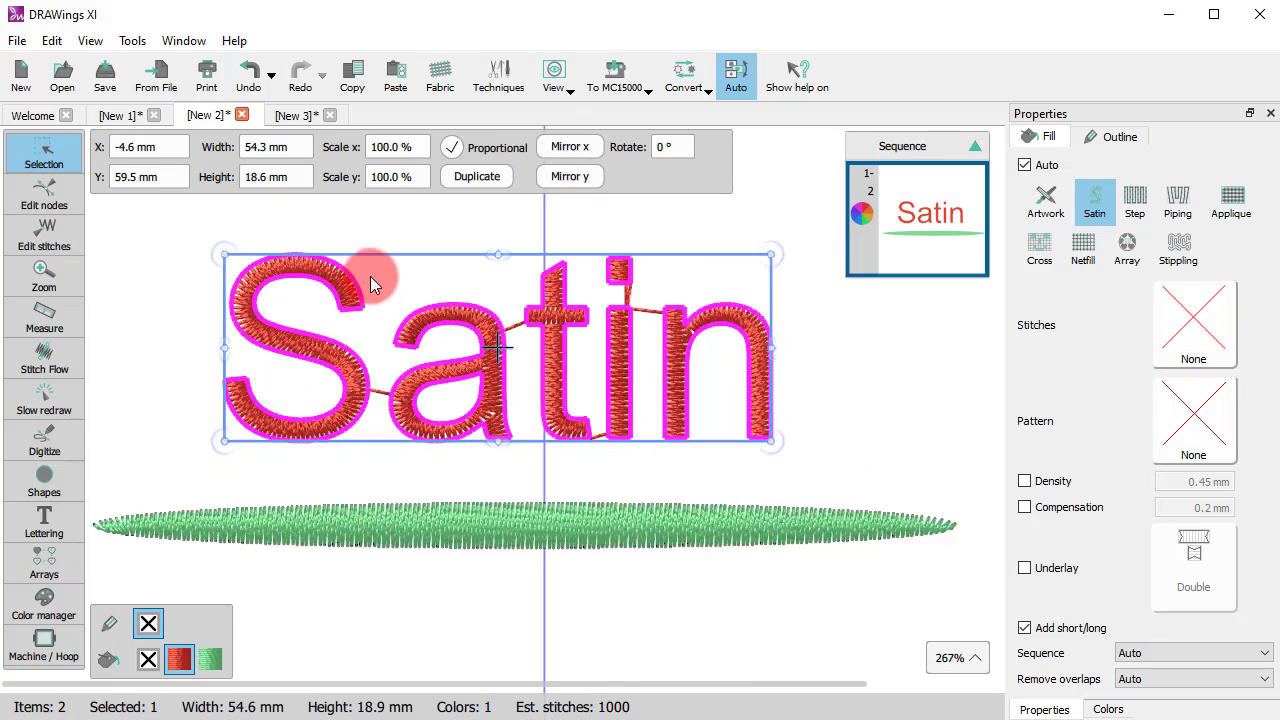
scroll(370, 280, "up", 2)
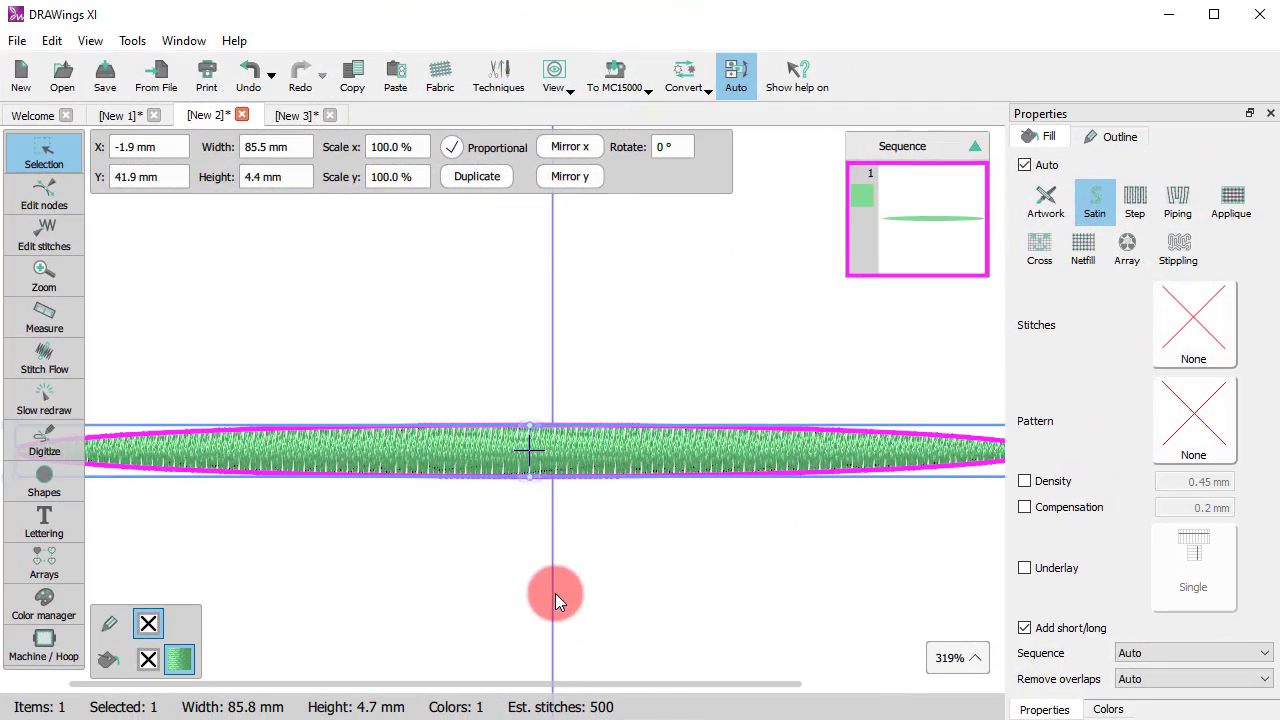
Try decorative stitches 04 and 10 in the ellipse's satin fill.
left_click(1189, 323)
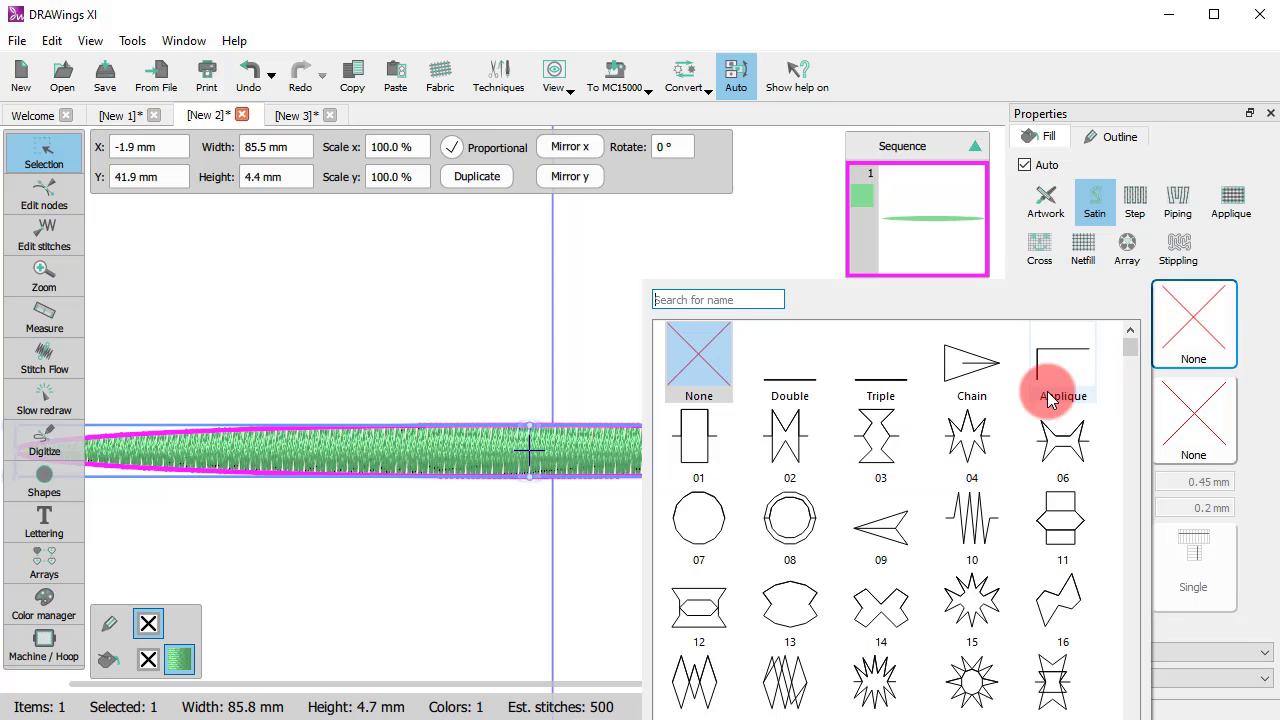
left_click(985, 437)
scroll(575, 460, "up", 2)
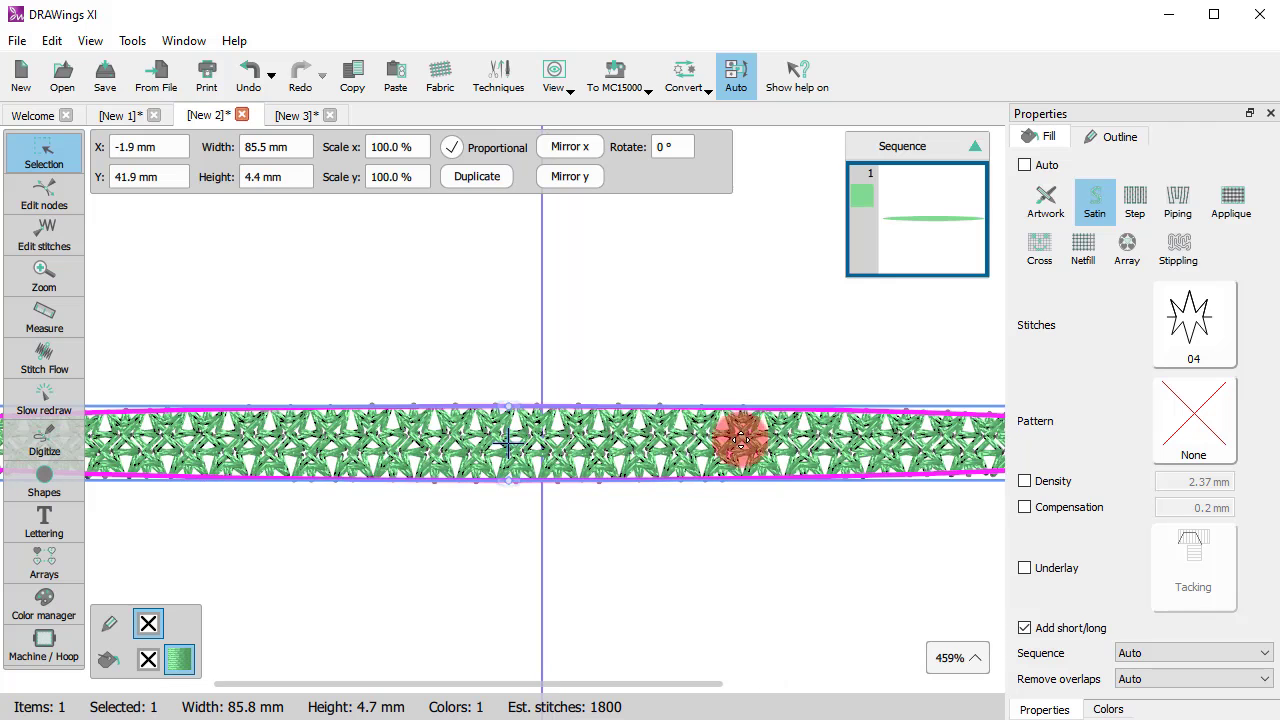
left_click(1178, 318)
left_click(986, 514)
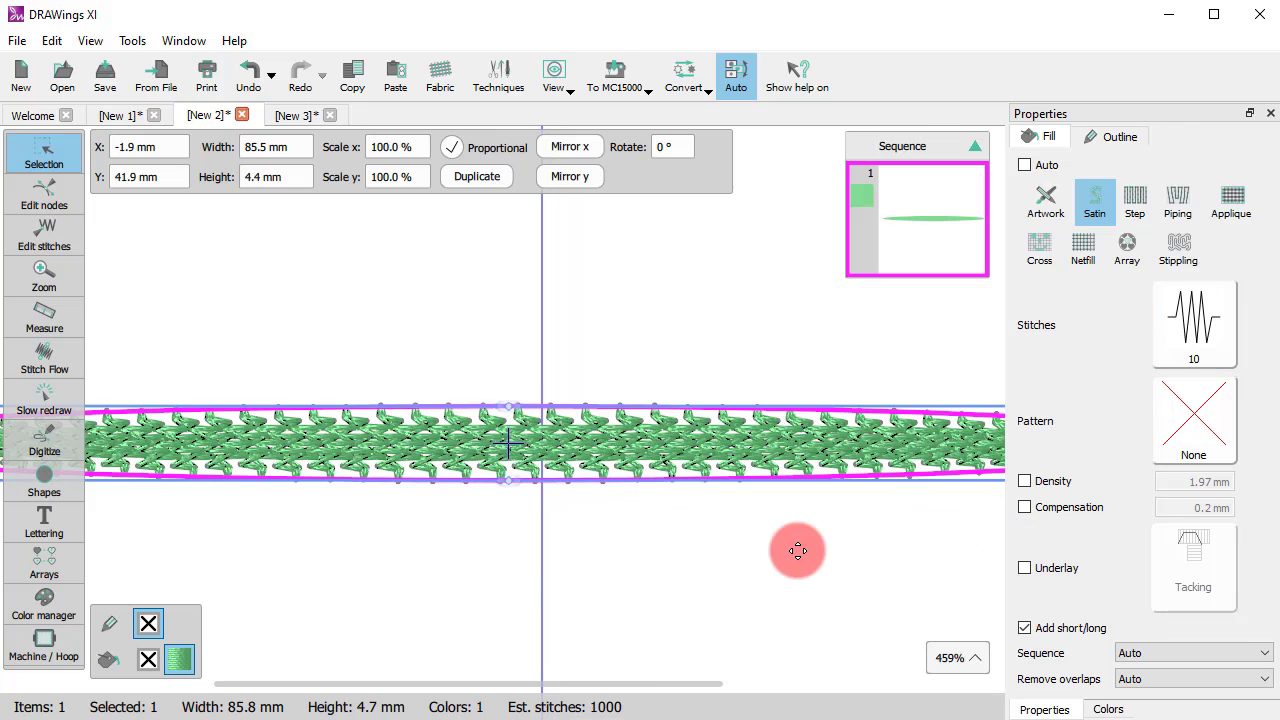
Try decorative stitch 13 in the ellipse's satin fill and reset the stitches to None.
left_click(1185, 322)
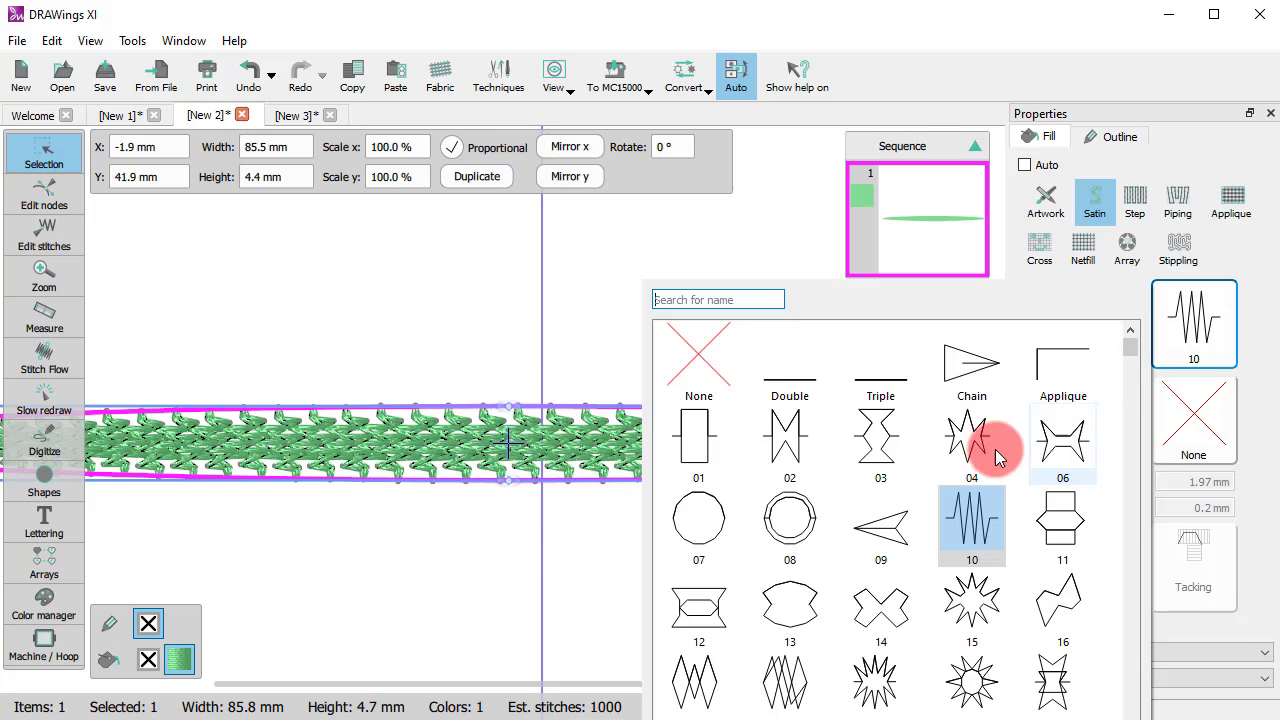
left_click(795, 594)
left_click(1190, 312)
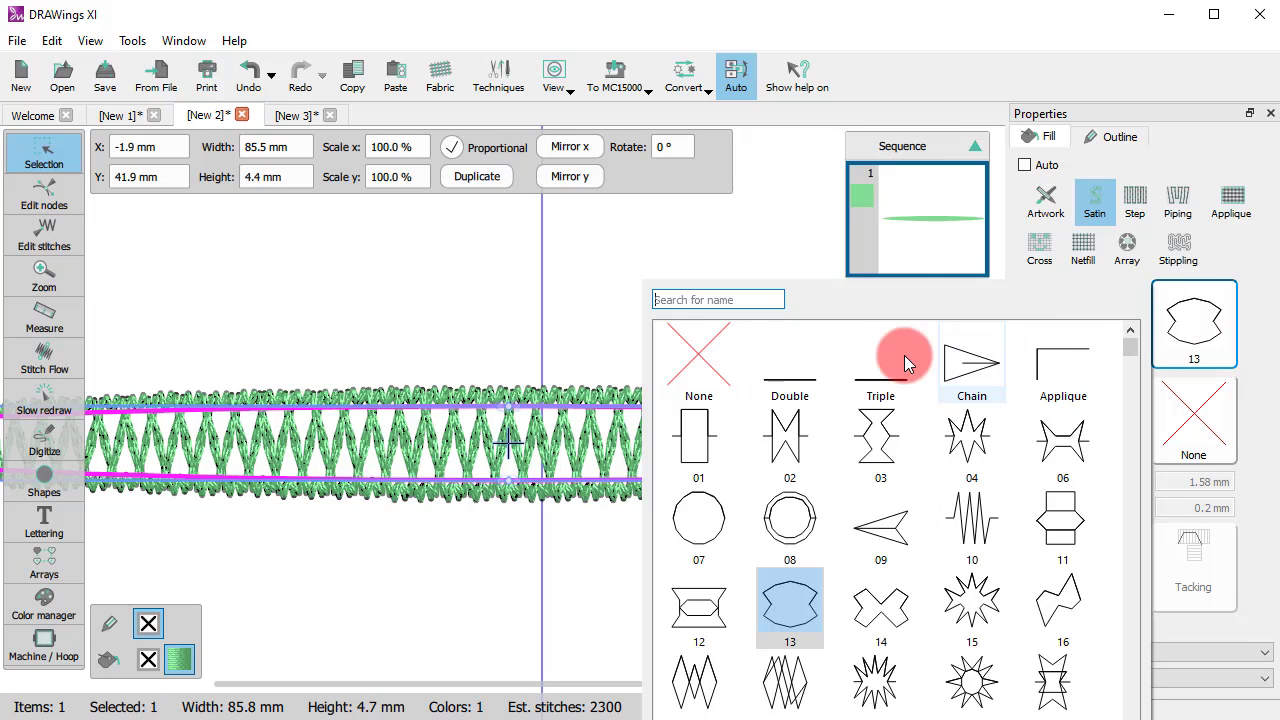
left_click(699, 360)
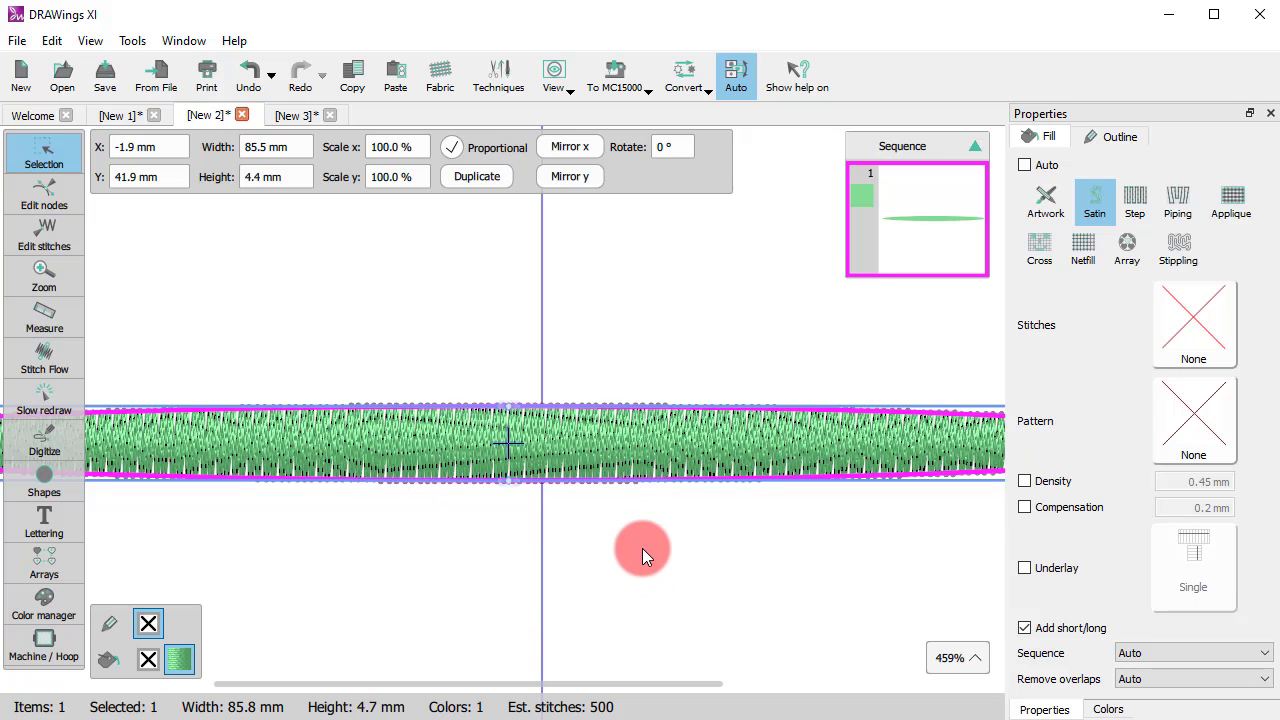
Apply the sea waves pattern to the satin fill and stretch the ellipse upward to about 15.3 mm high.
left_click(1178, 418)
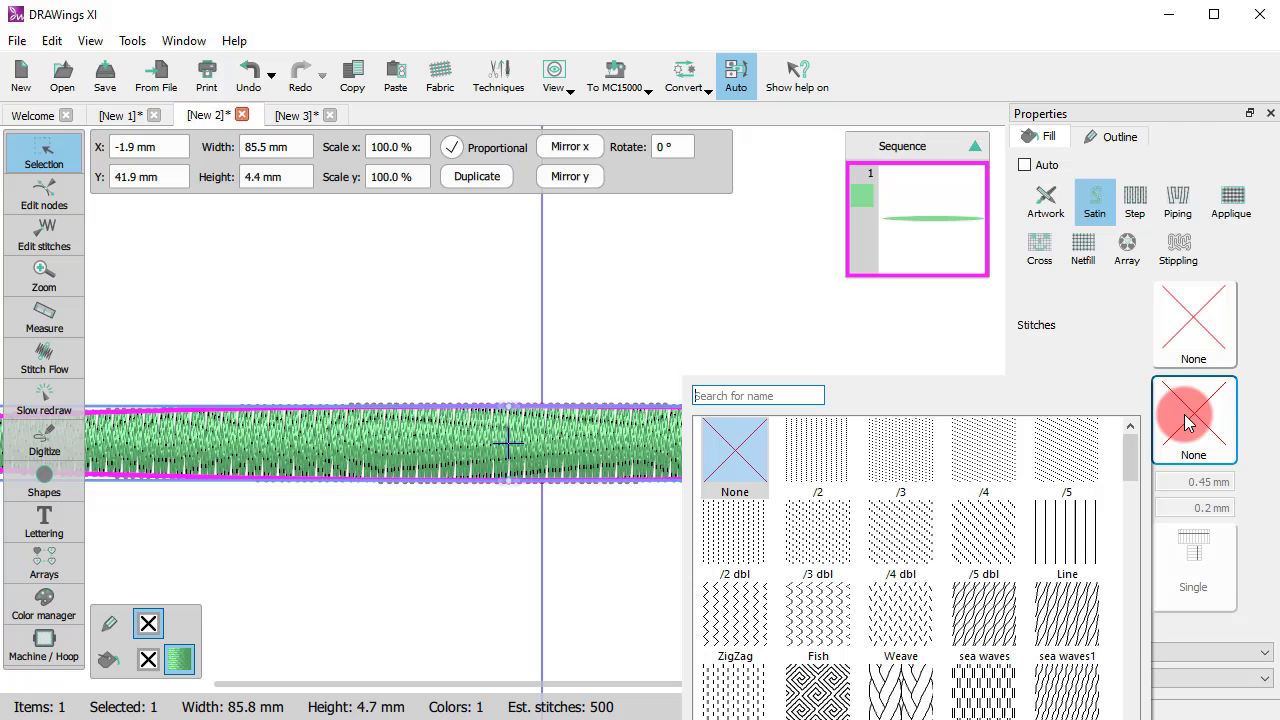
left_click(1008, 610)
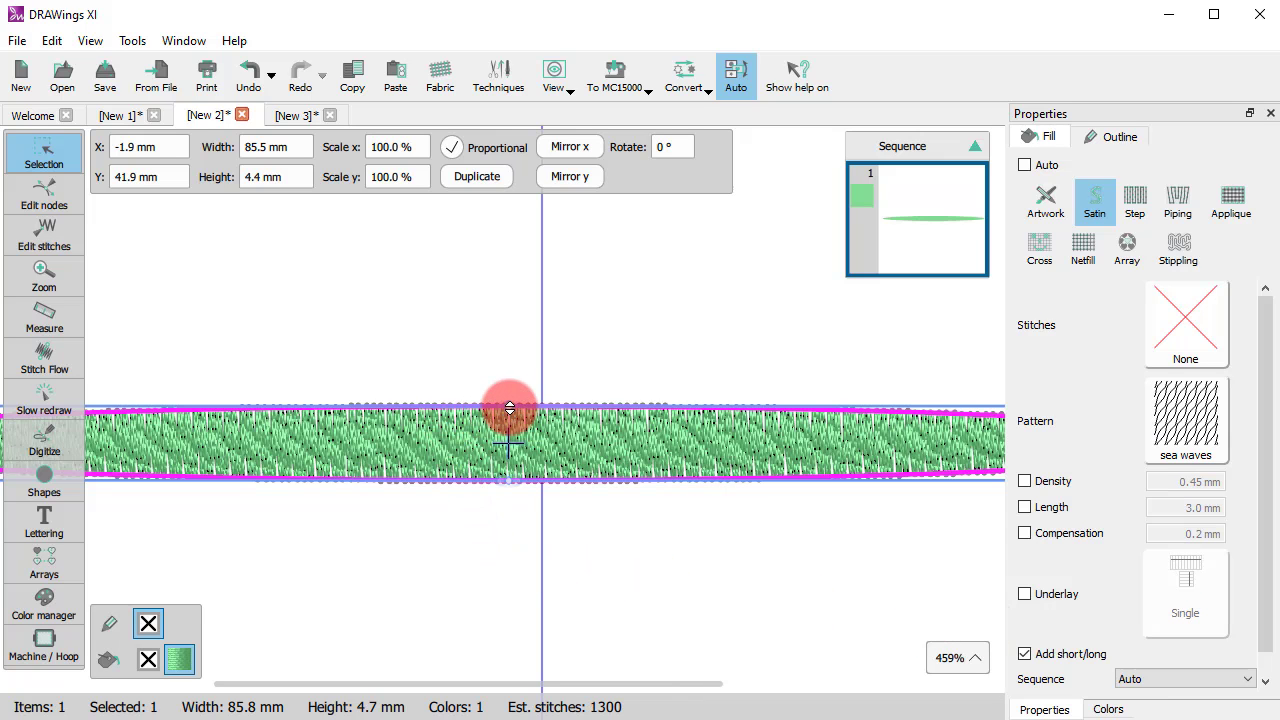
left_click_drag(508, 410, 541, 234)
scroll(512, 479, "down", 3)
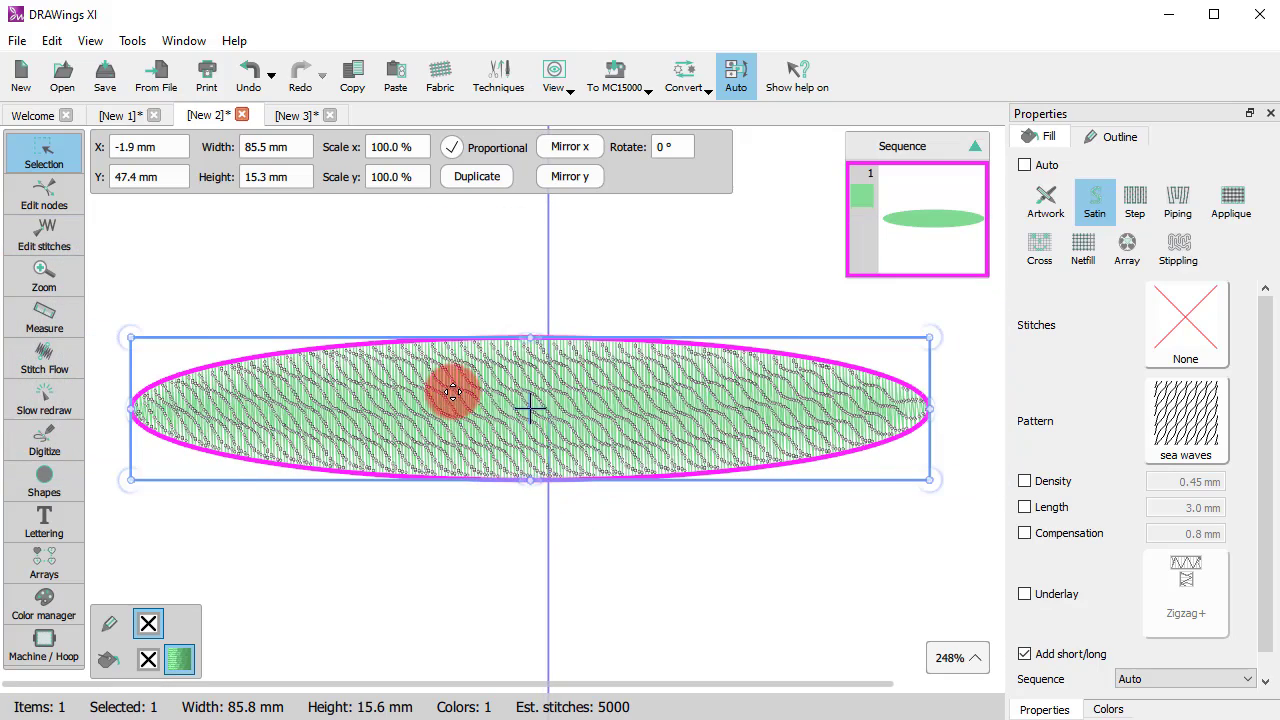
scroll(443, 391, "up", 1)
Change the satin fill's pattern to wool and set a custom length of 12 mm.
left_click(1207, 410)
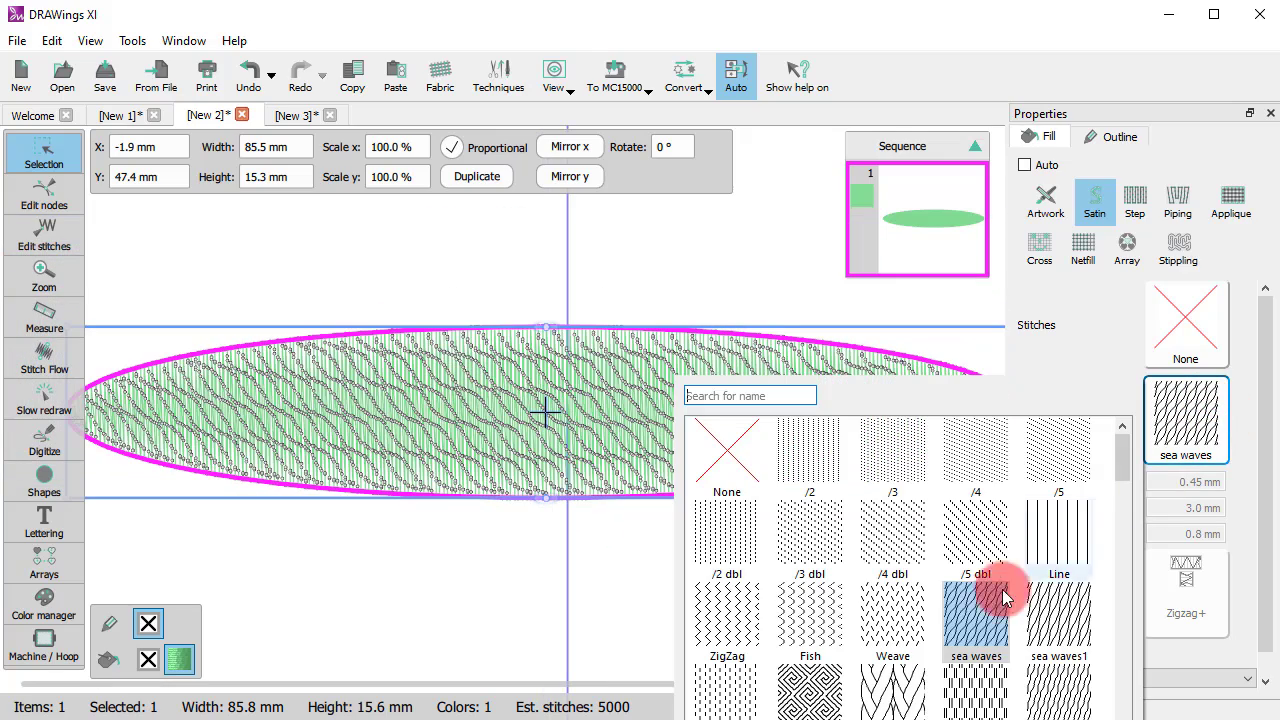
left_click(876, 678)
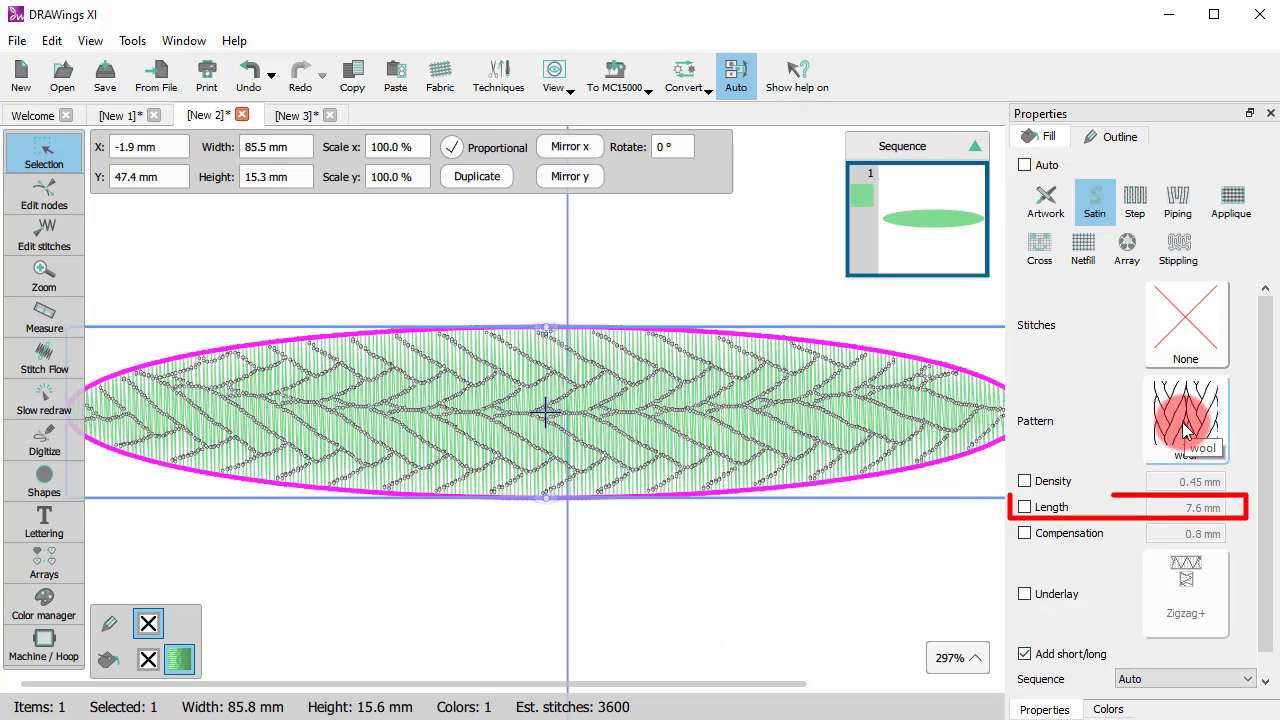
left_click(1060, 514)
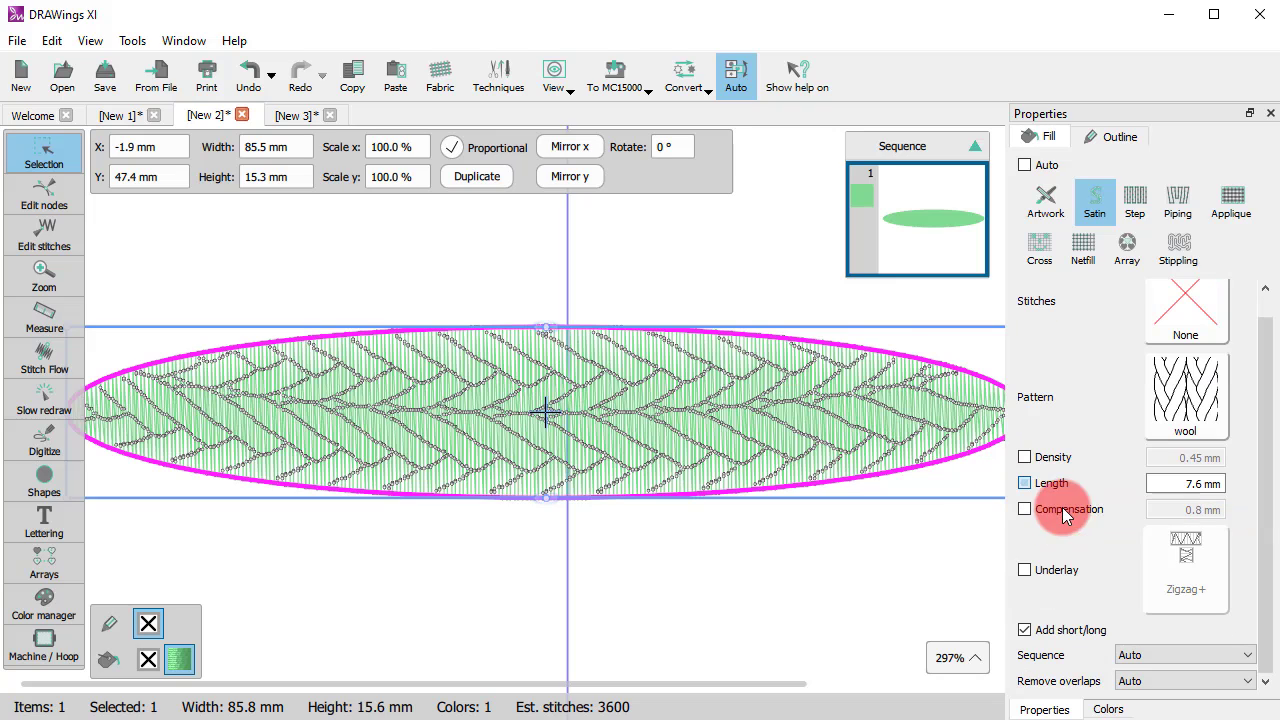
left_click(1180, 485)
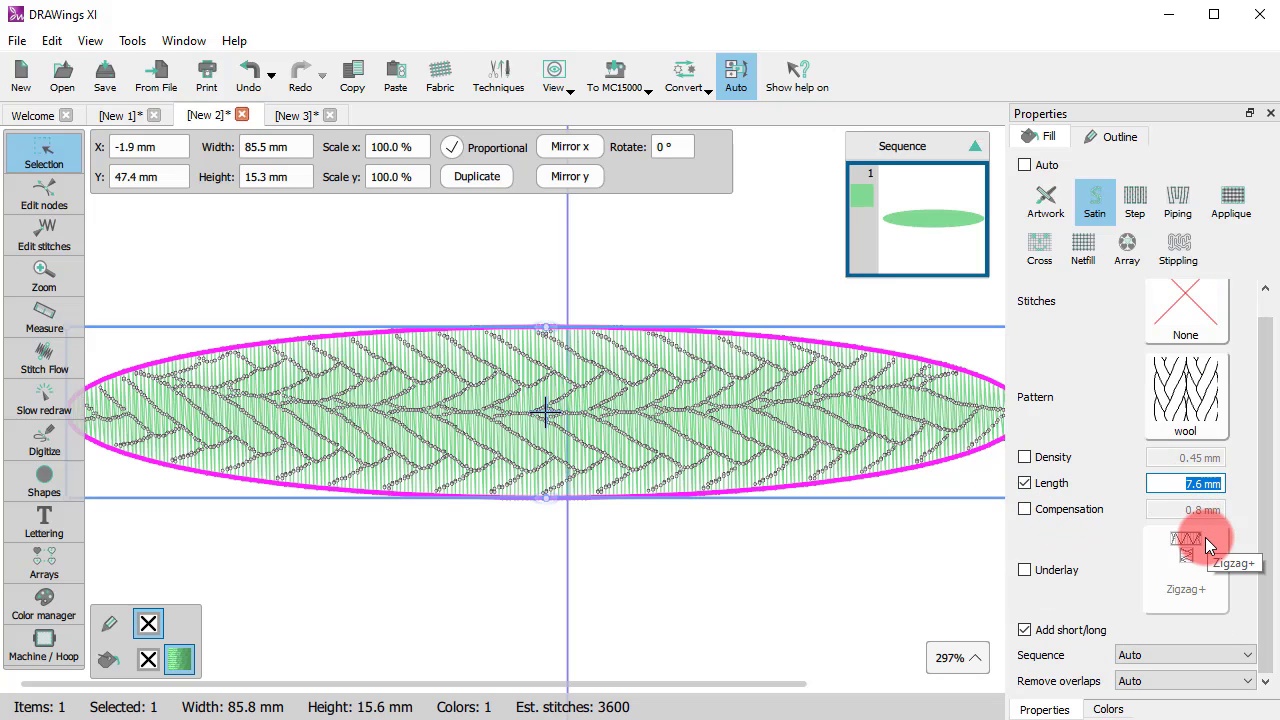
type("12")
key("Return")
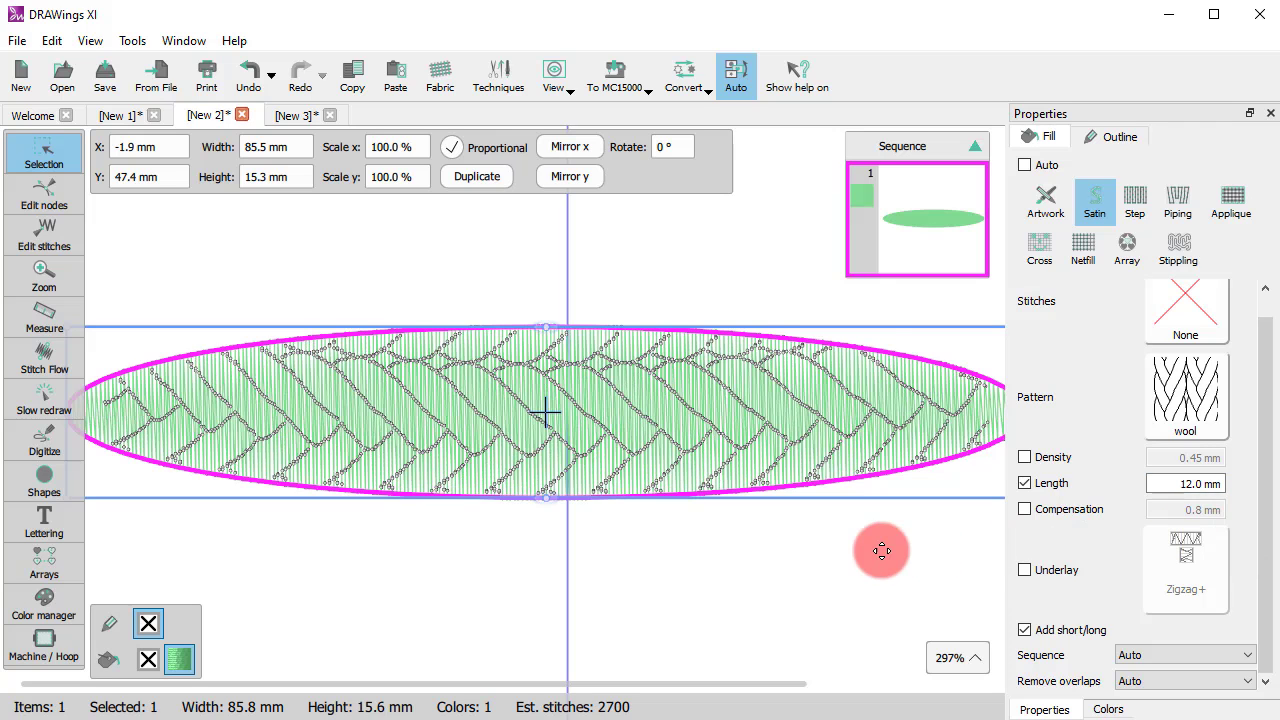
Disable the custom length and reset the satin fill's pattern to None.
left_click(1024, 483)
left_click(1183, 431)
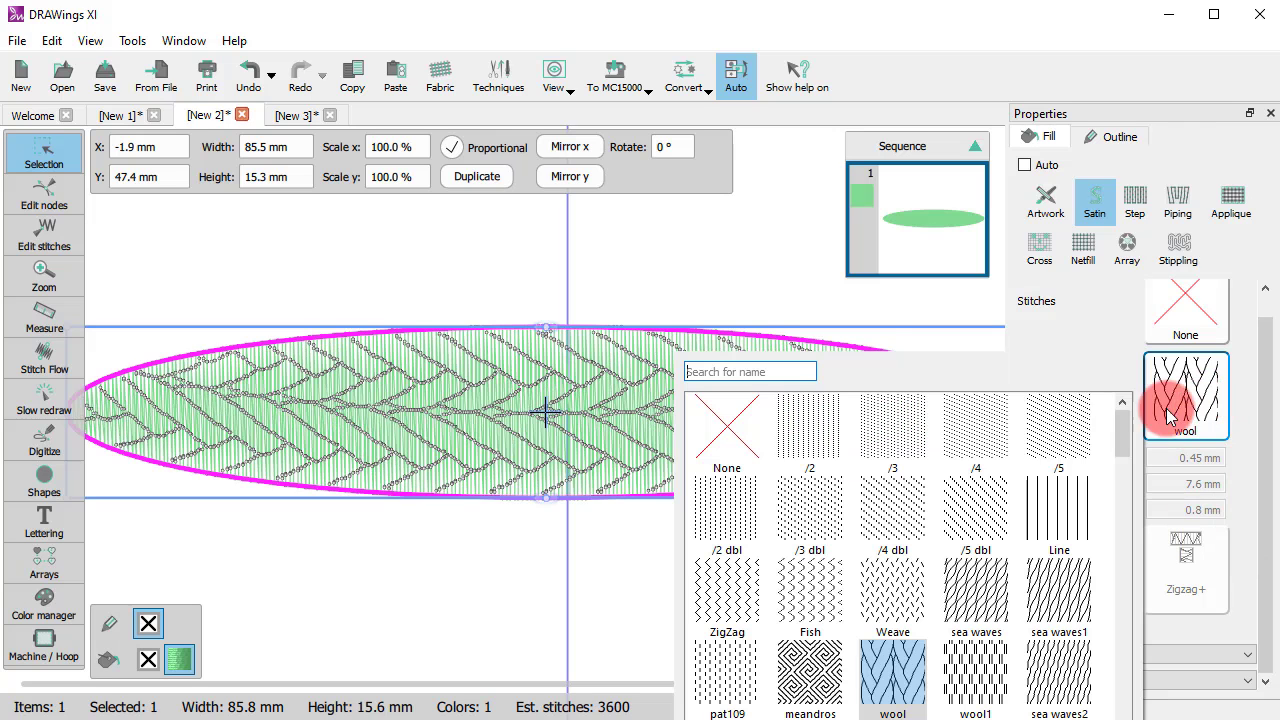
left_click(737, 416)
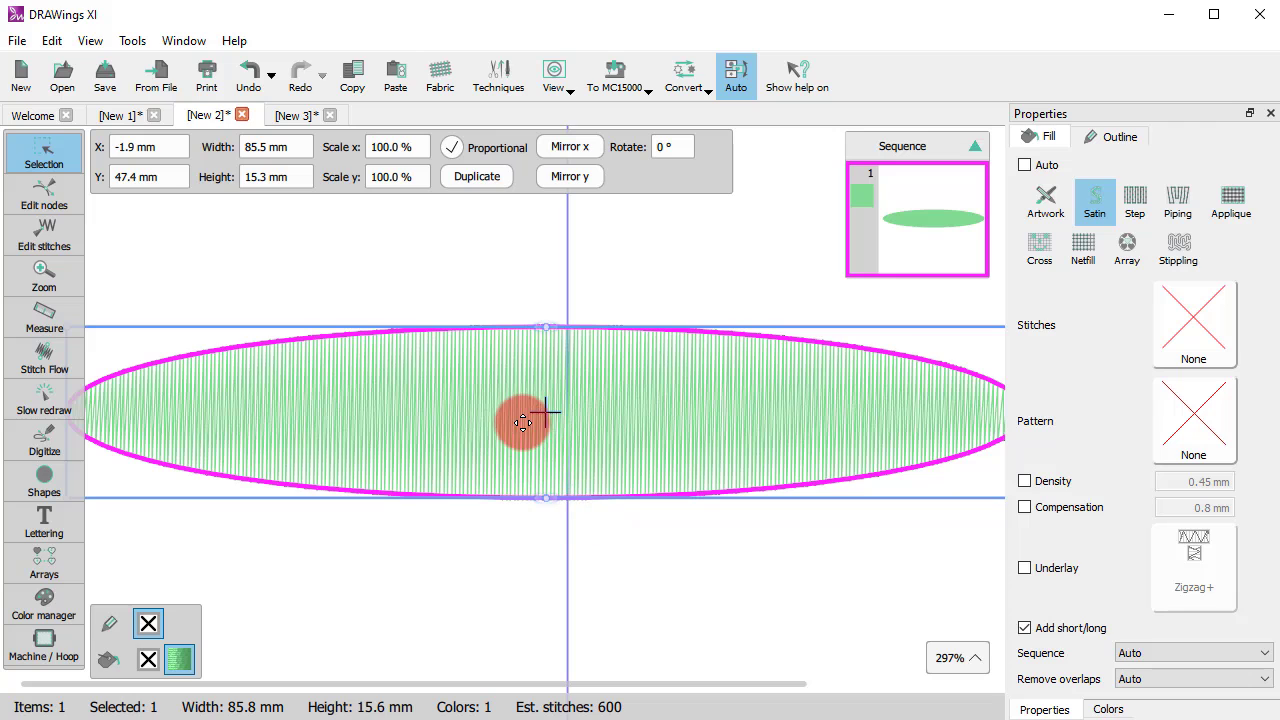
Reduce the ellipse's height to about 6.6 mm and set a custom satin density of 0.8 mm.
left_click_drag(545, 328, 545, 427)
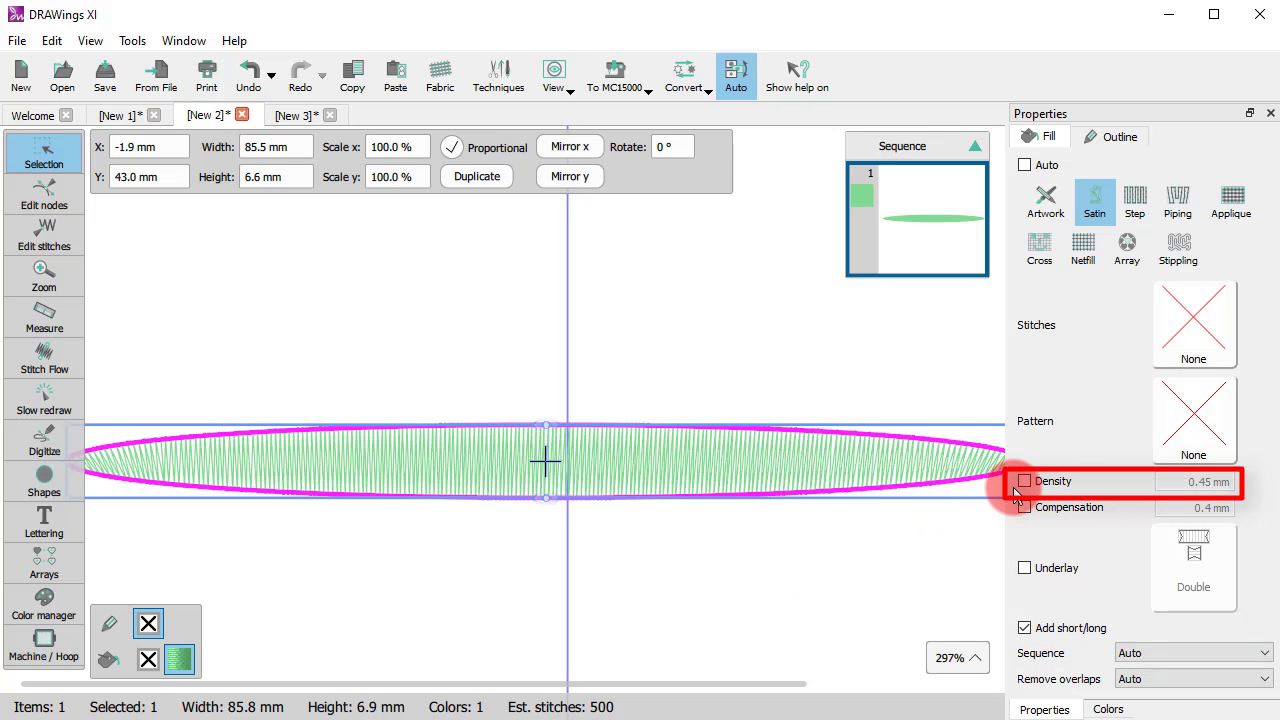
left_click(1050, 484)
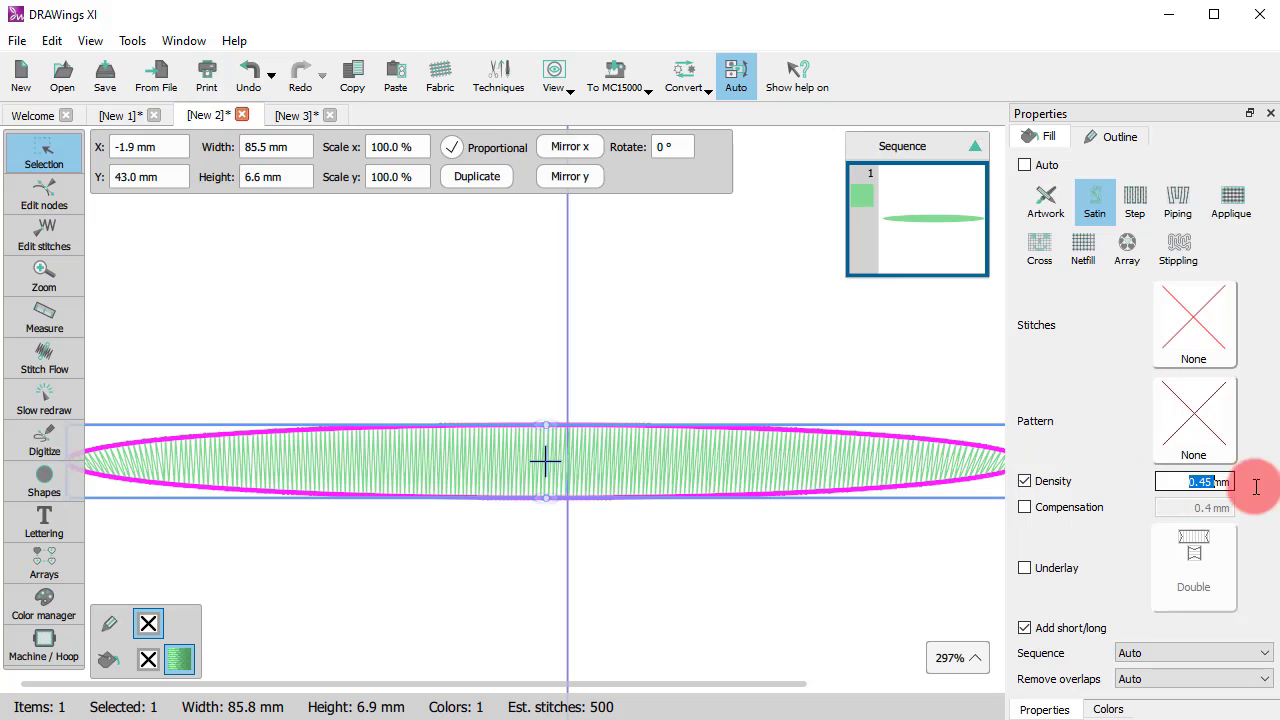
type("0.8")
key("Return")
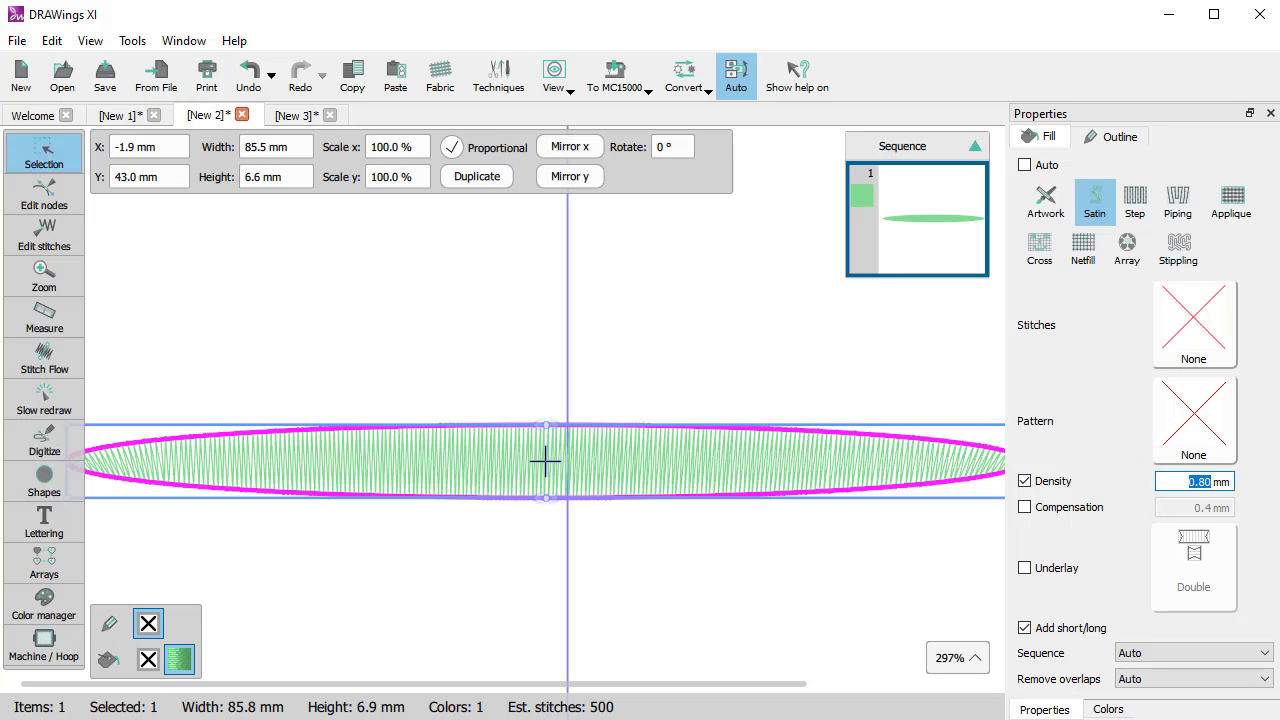
left_click(528, 460)
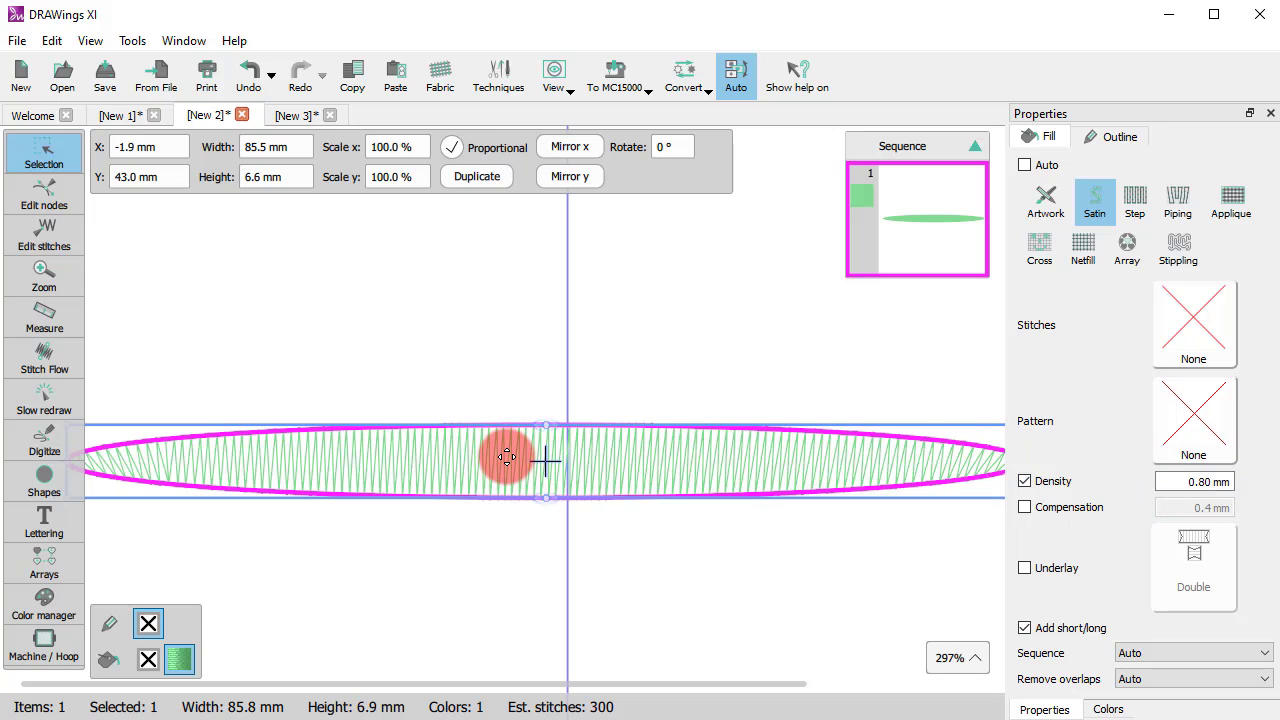
Show the ellipse's stitches in the realistic 3D view and set its satin density to 0.3 mm.
key("shift+d")
left_click(1178, 485)
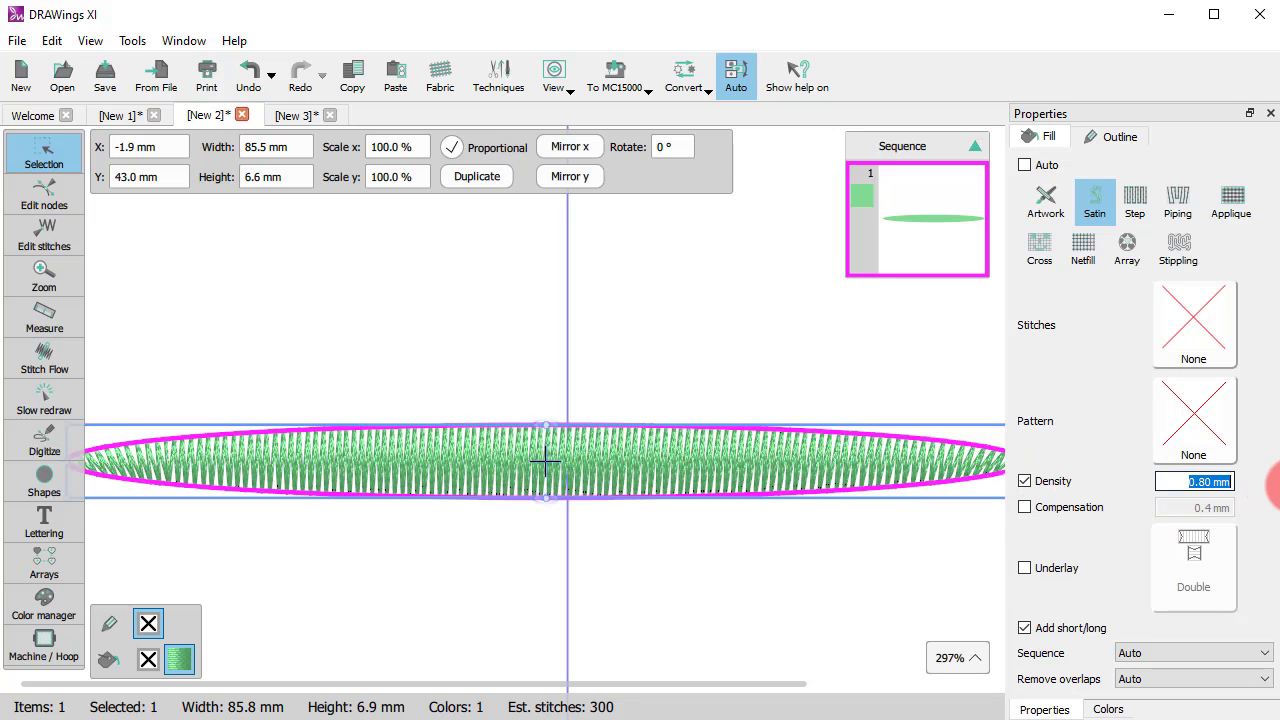
type("0.3")
key("Return")
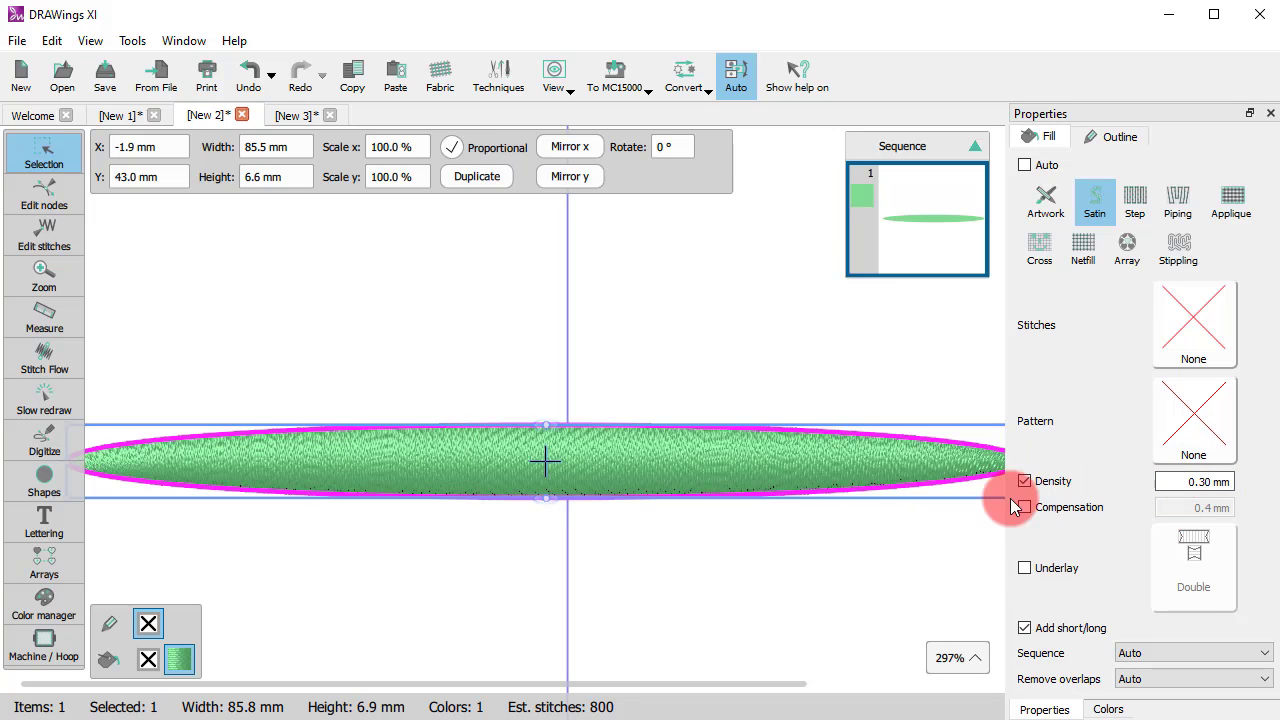
Disable the custom density of the ellipse's satin fill and keep the ellipse selected.
left_click(1069, 479)
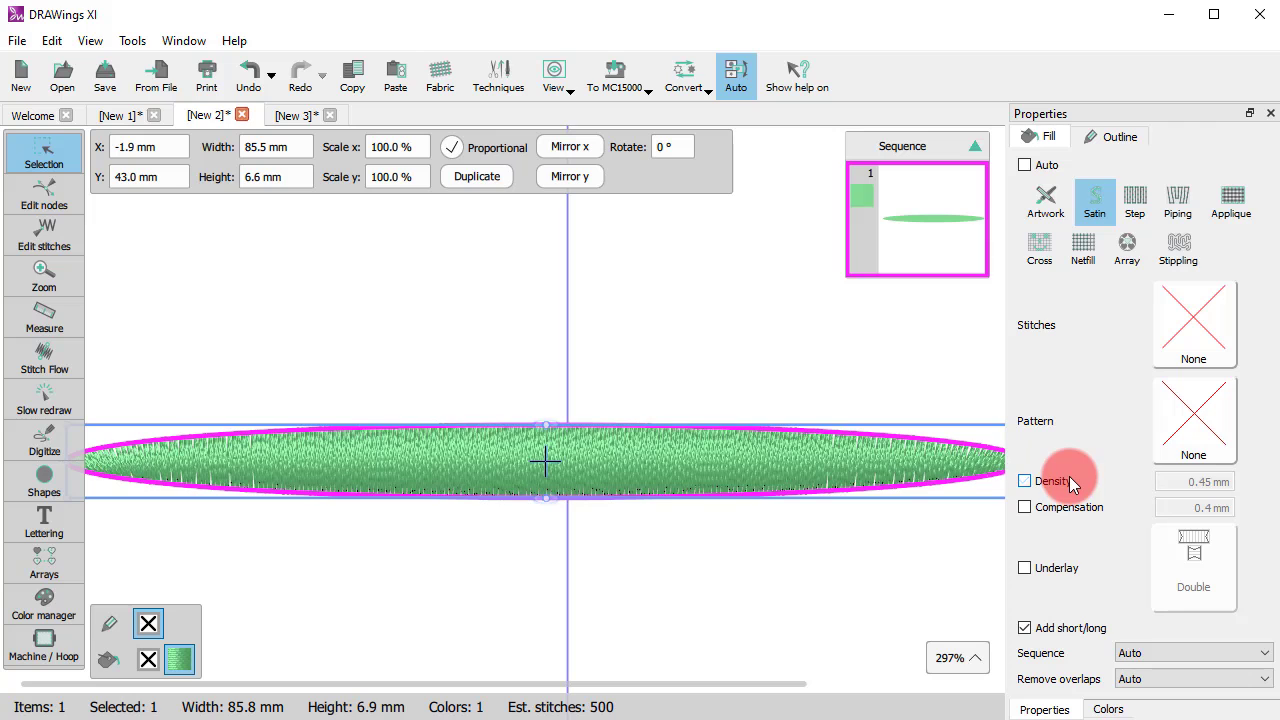
left_click(665, 564)
left_click(654, 484)
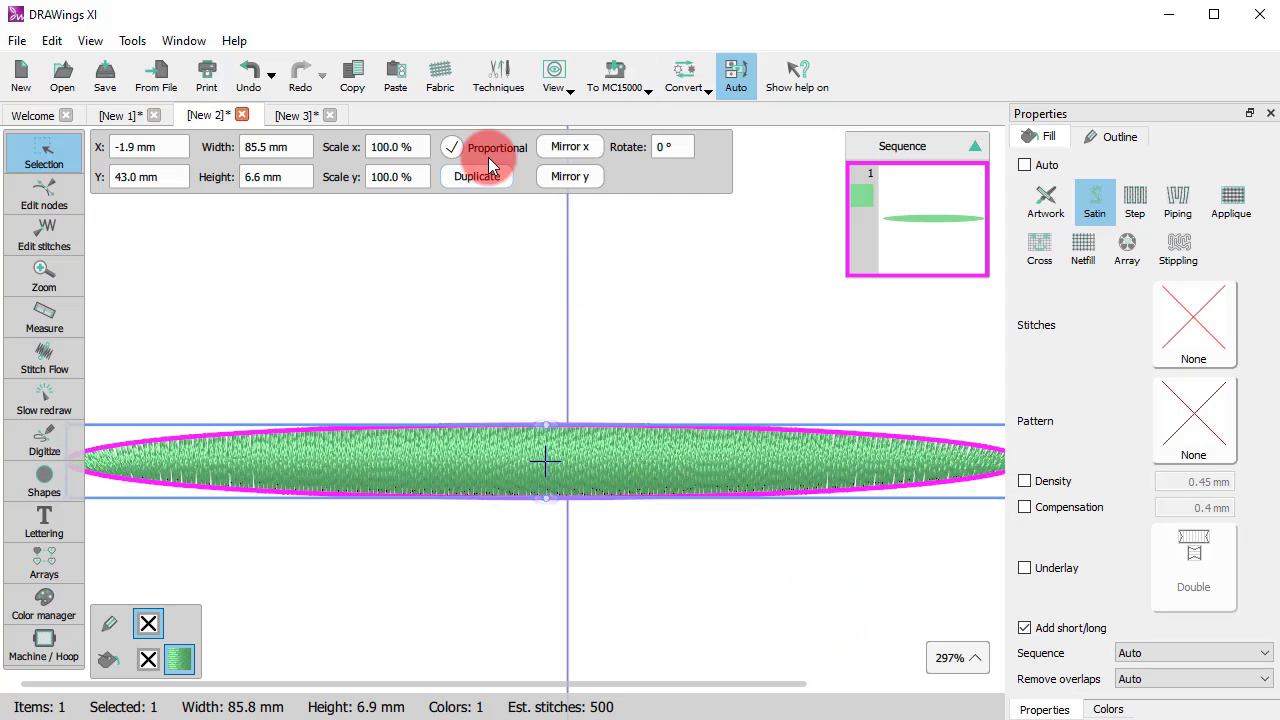
Set the design's fabric embroidery category to Ultra Light and inspect the ellipse's stitches up close.
left_click(441, 78)
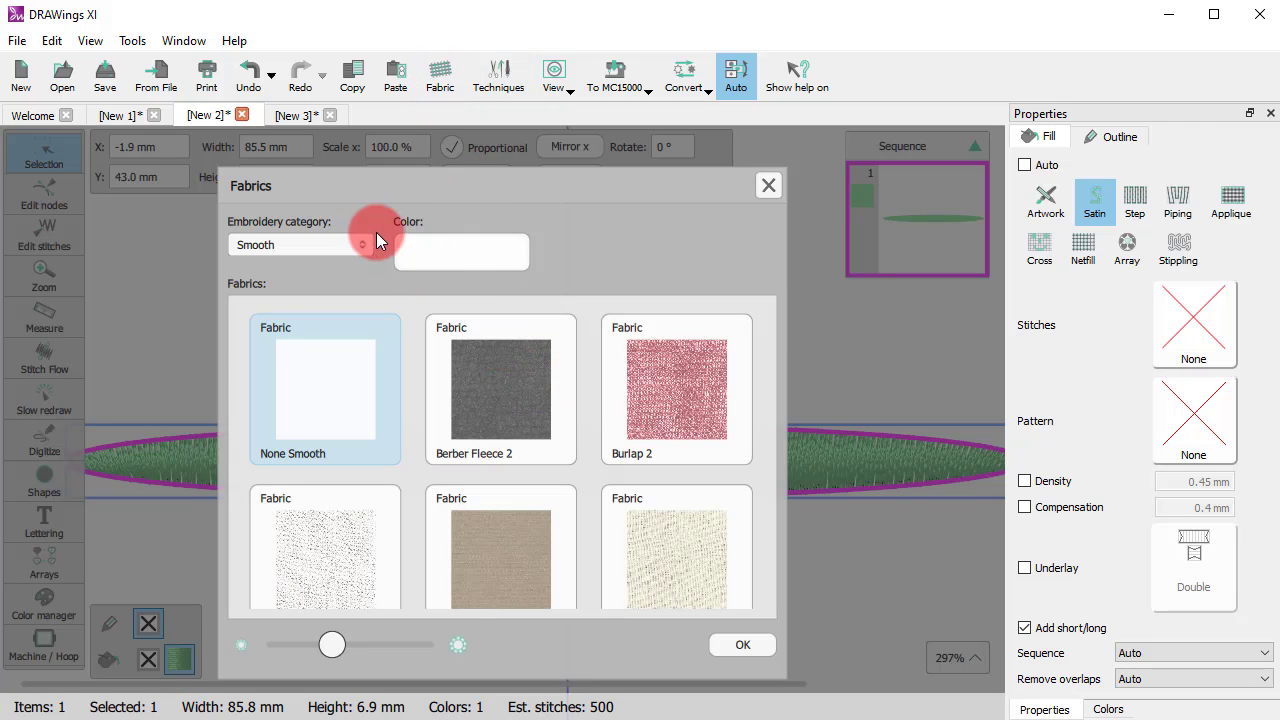
left_click(323, 241)
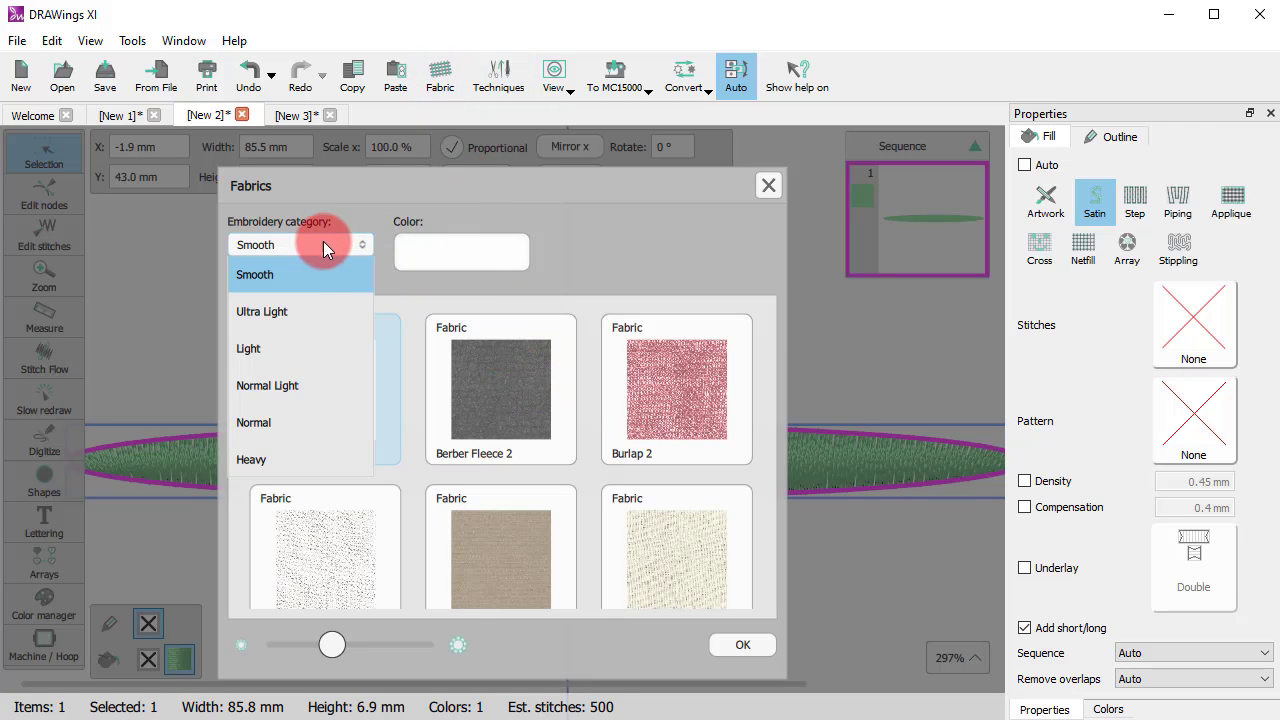
left_click(261, 314)
left_click(296, 343)
left_click(739, 651)
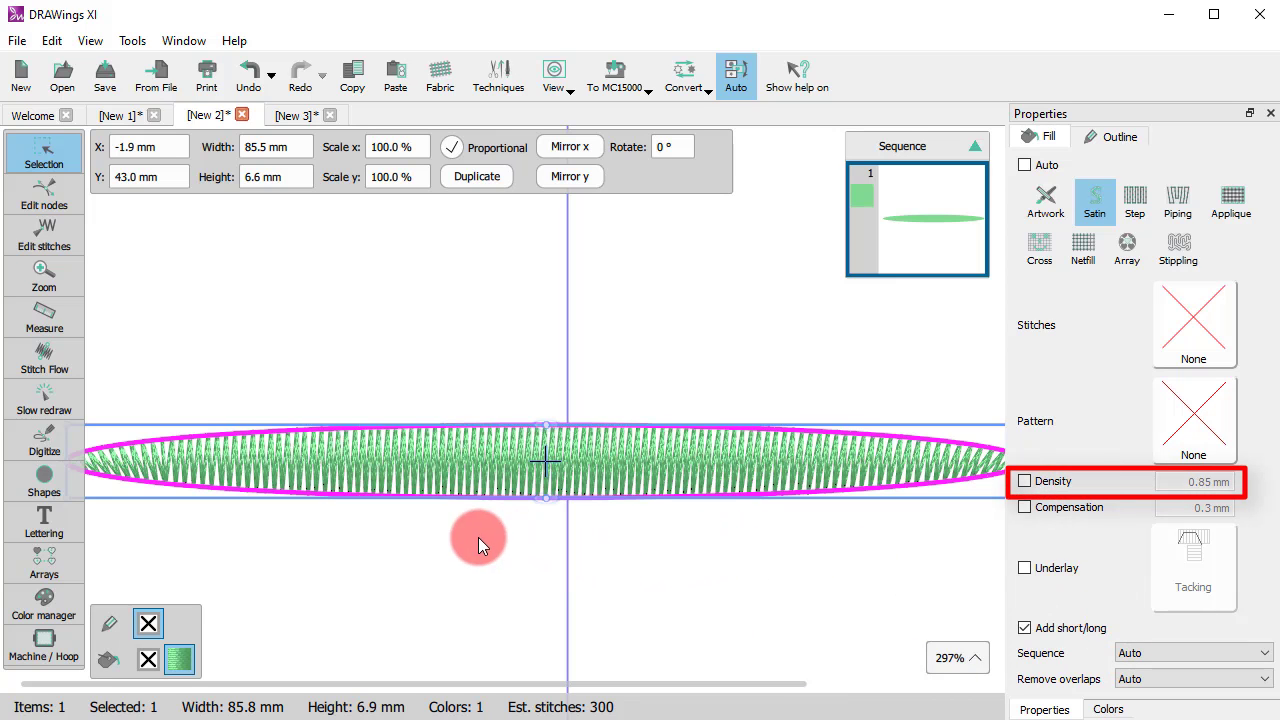
scroll(465, 505, "up", 5)
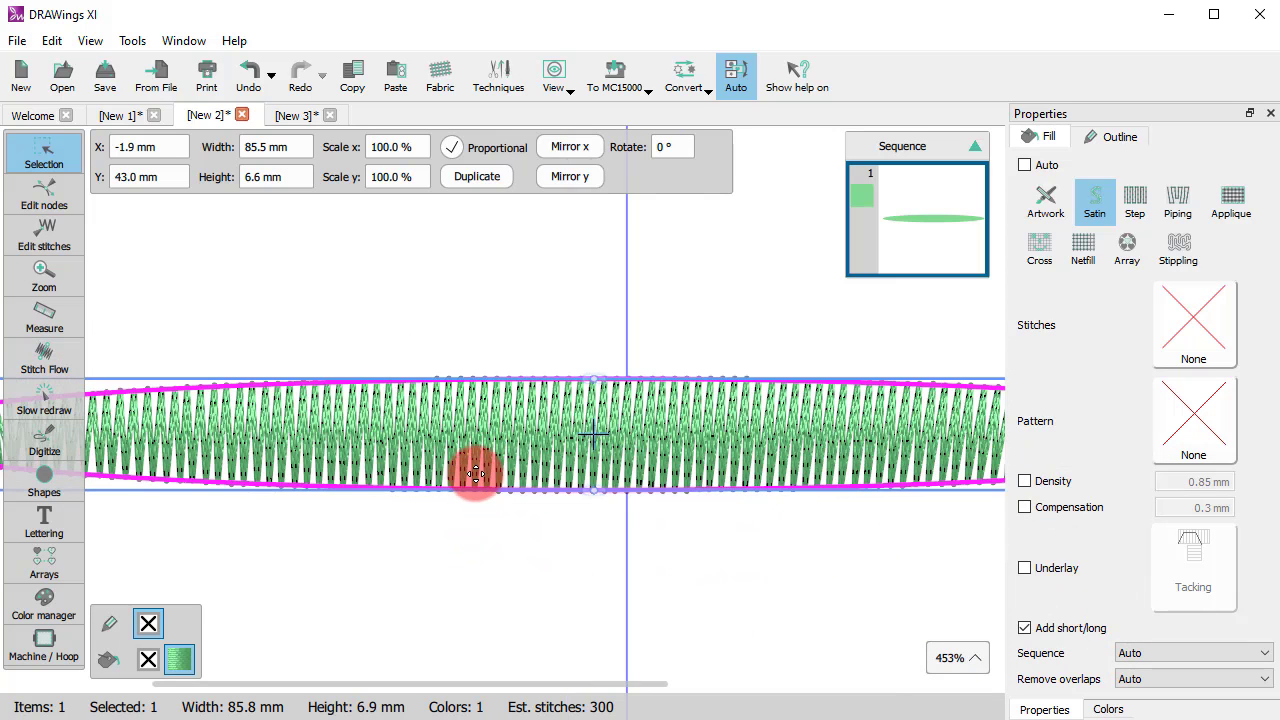
scroll(475, 473, "down", 6)
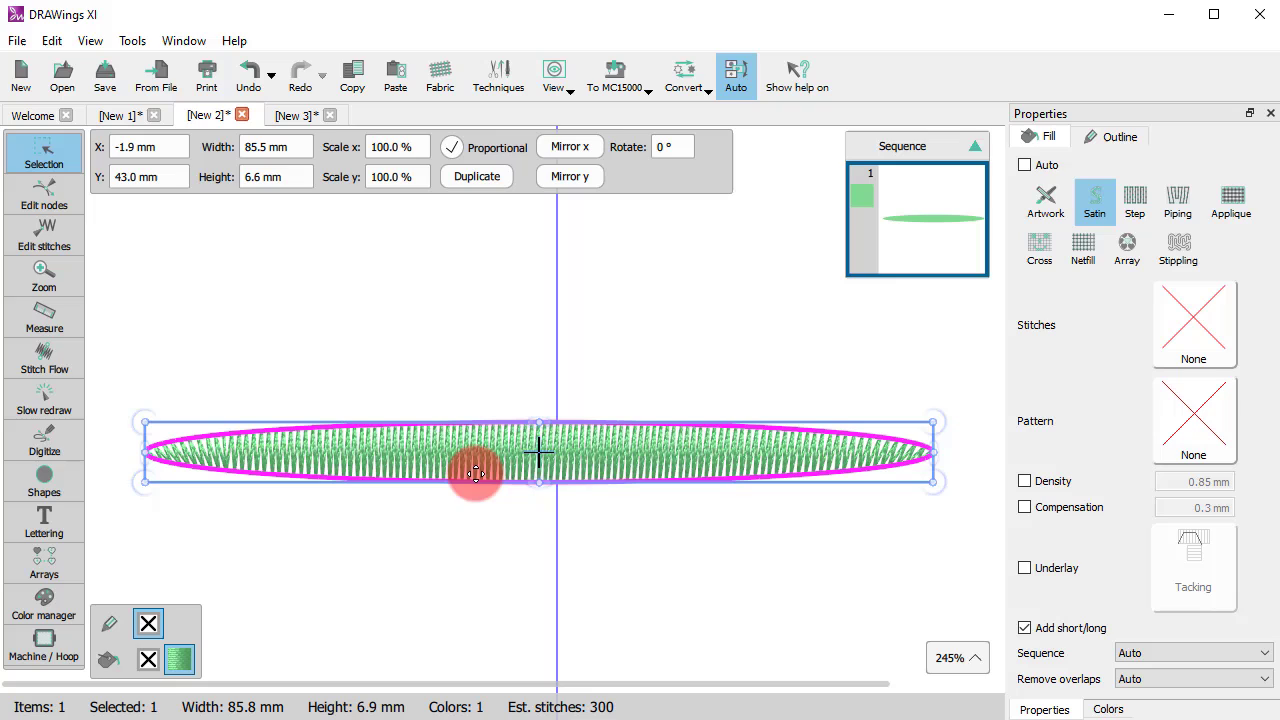
Enable custom compensation for the satin fill and set it to 0.4 mm.
left_click(1067, 512)
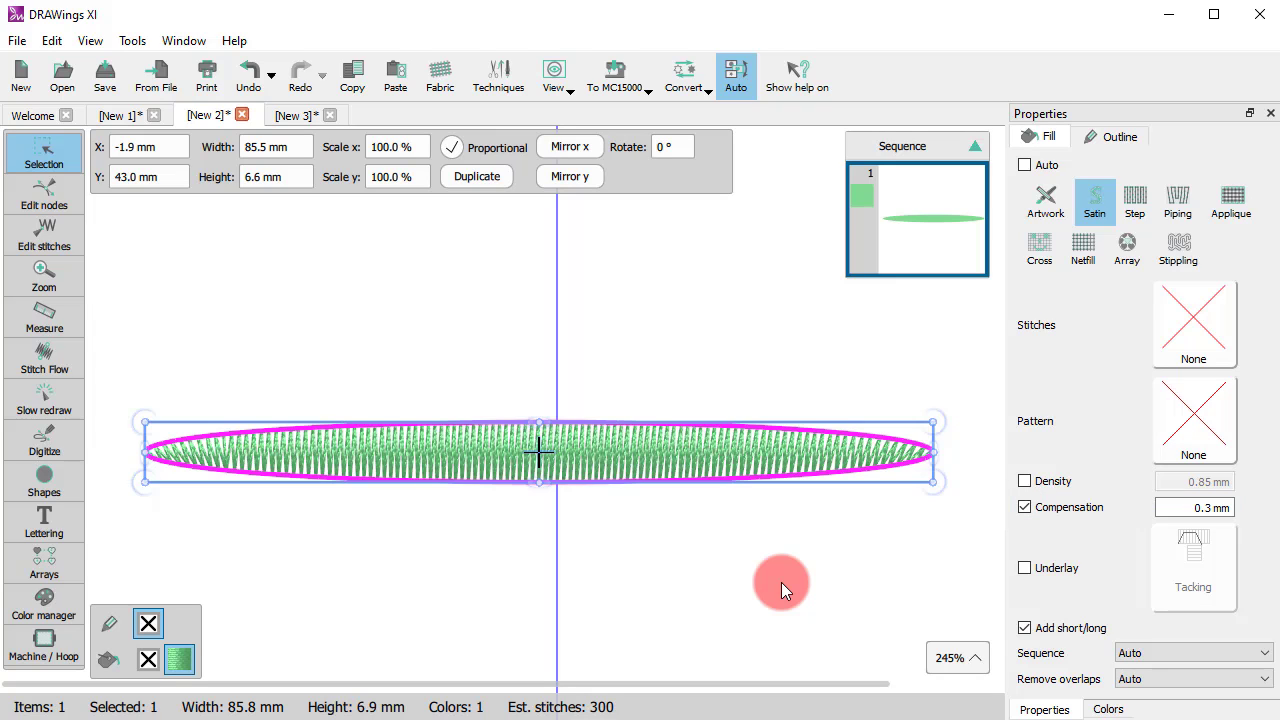
left_click(1225, 508)
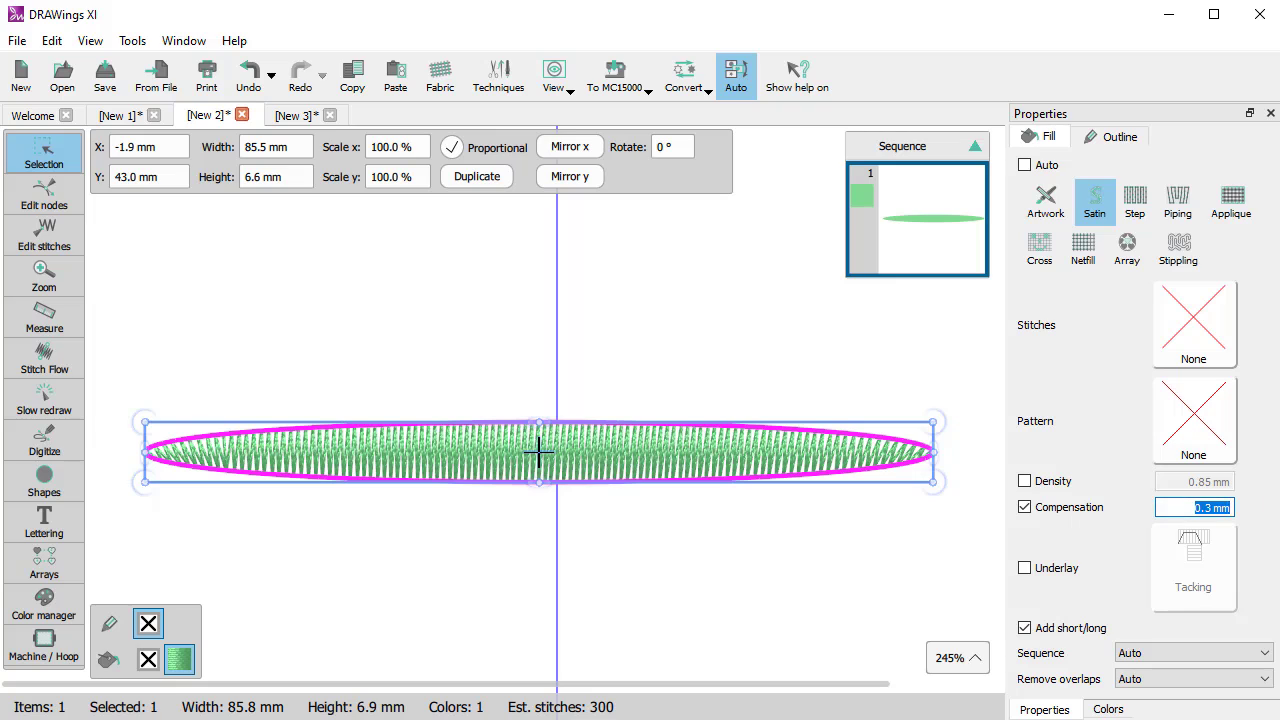
type("0.4")
key("Return")
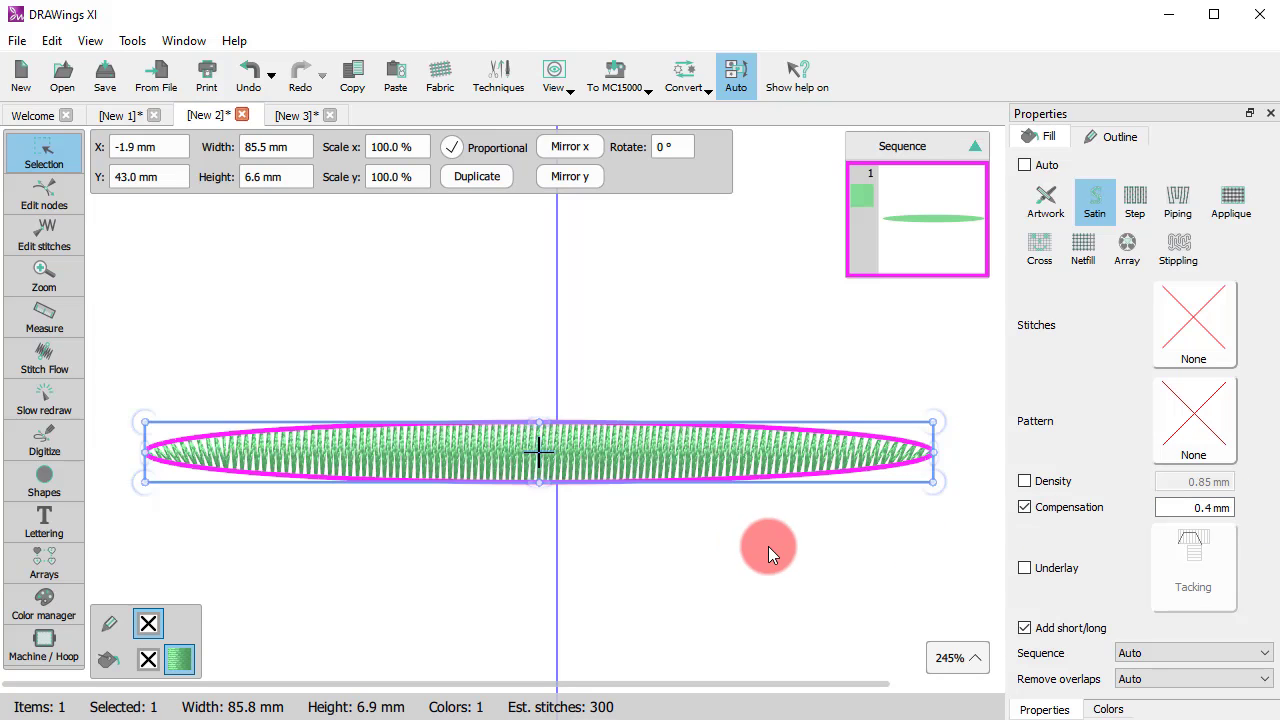
Turn off automatic stitch generation, inspect how the compensated stitches extend past the ellipse's outline, and turn automatic generation back on.
left_click(733, 85)
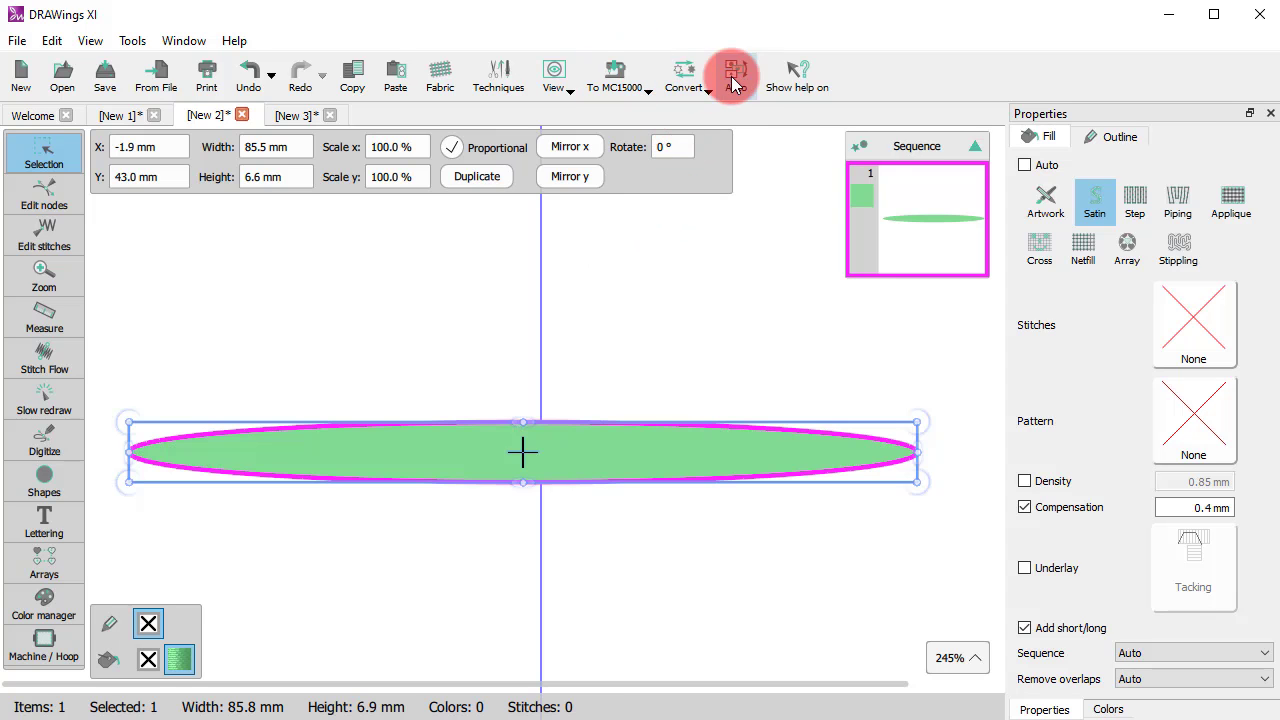
left_click(497, 560)
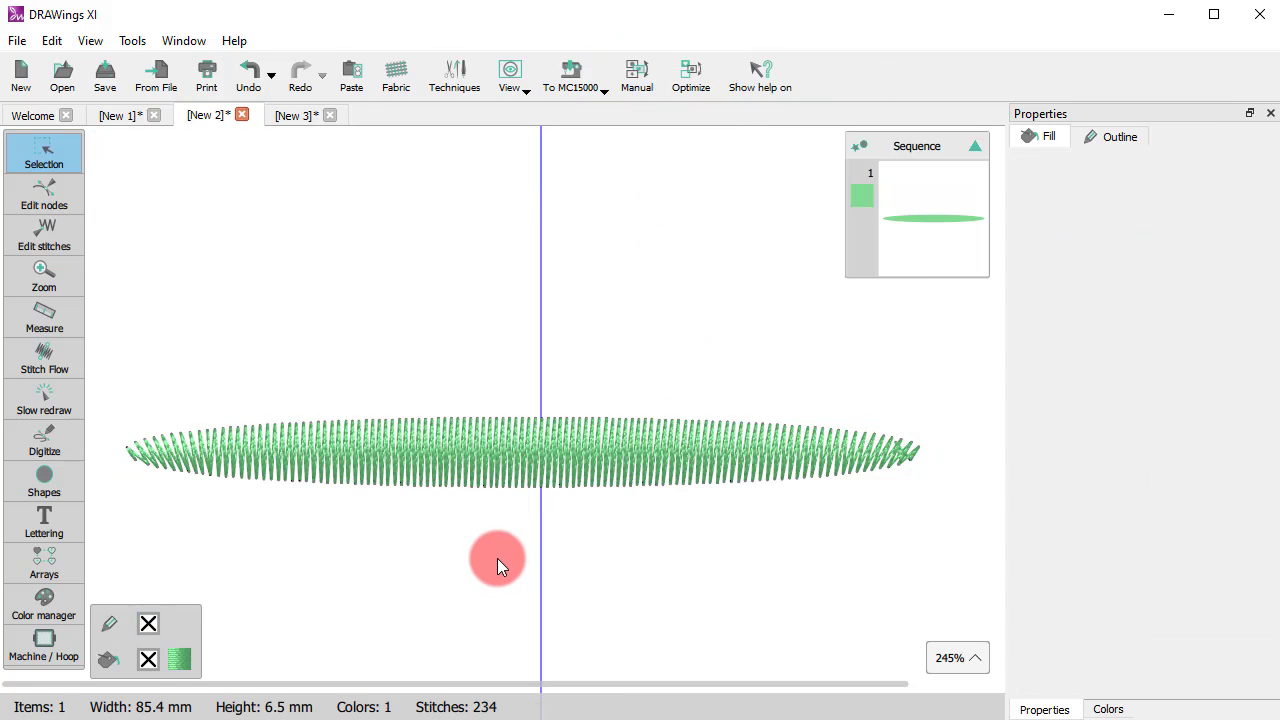
left_click(487, 476)
scroll(495, 455, "up", 3)
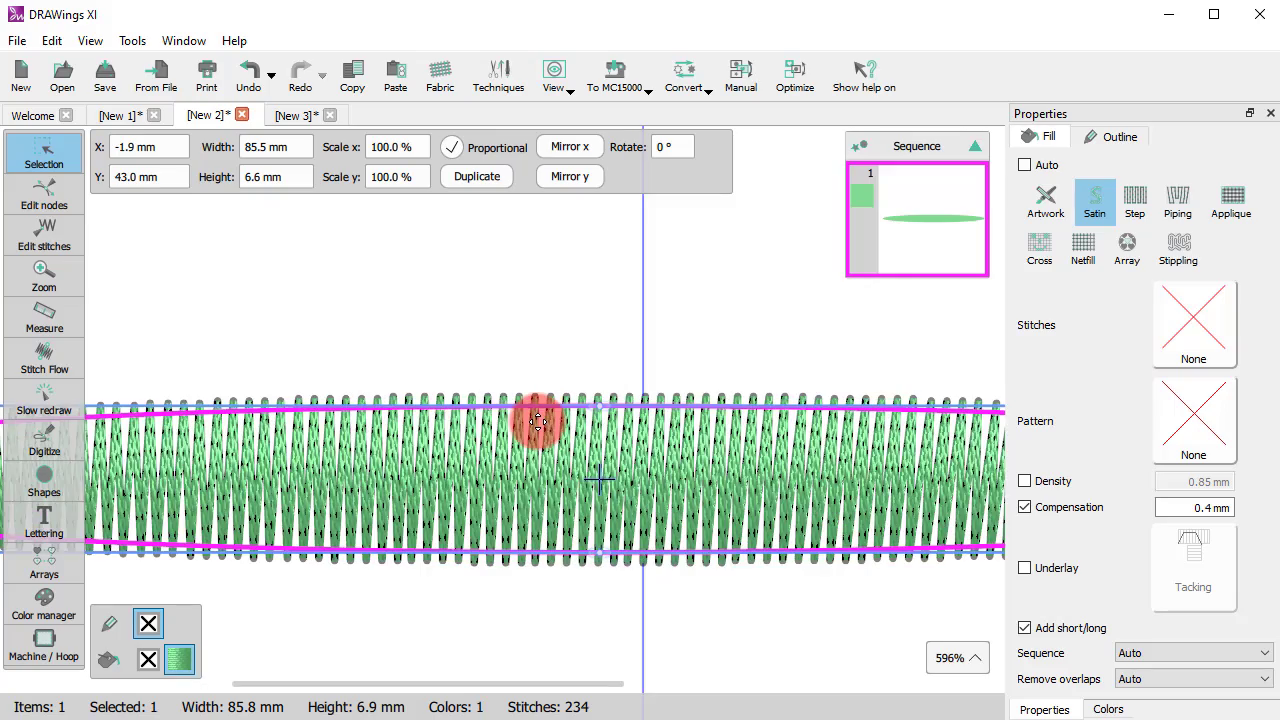
scroll(538, 421, "down", 4)
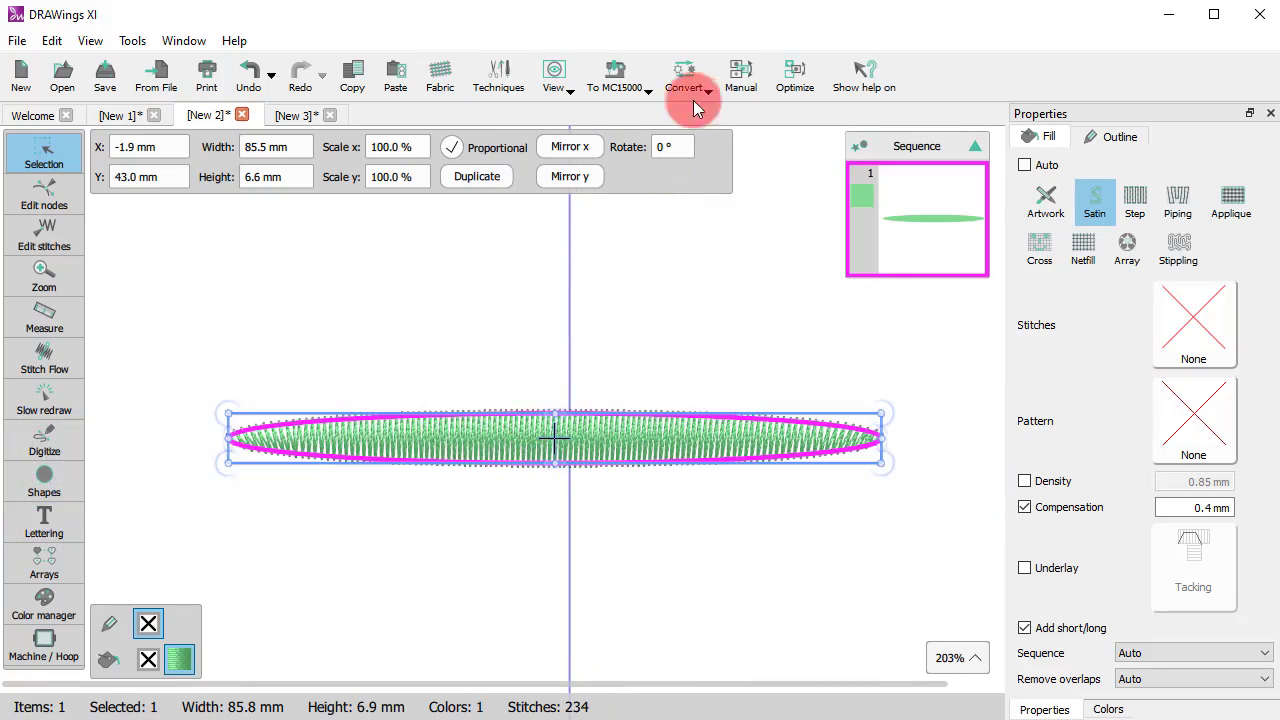
left_click(740, 75)
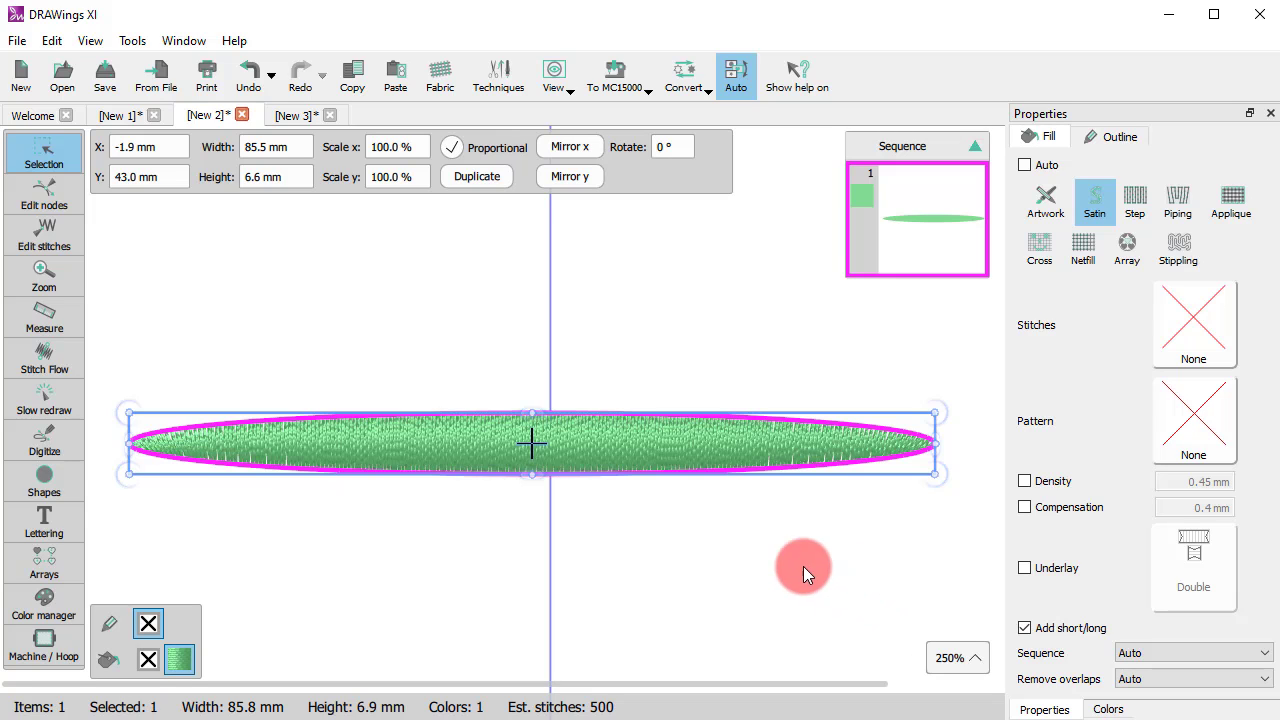
Simulate the sewing of the ellipse without underlay using Slow redraw, and return to selection.
left_click(41, 400)
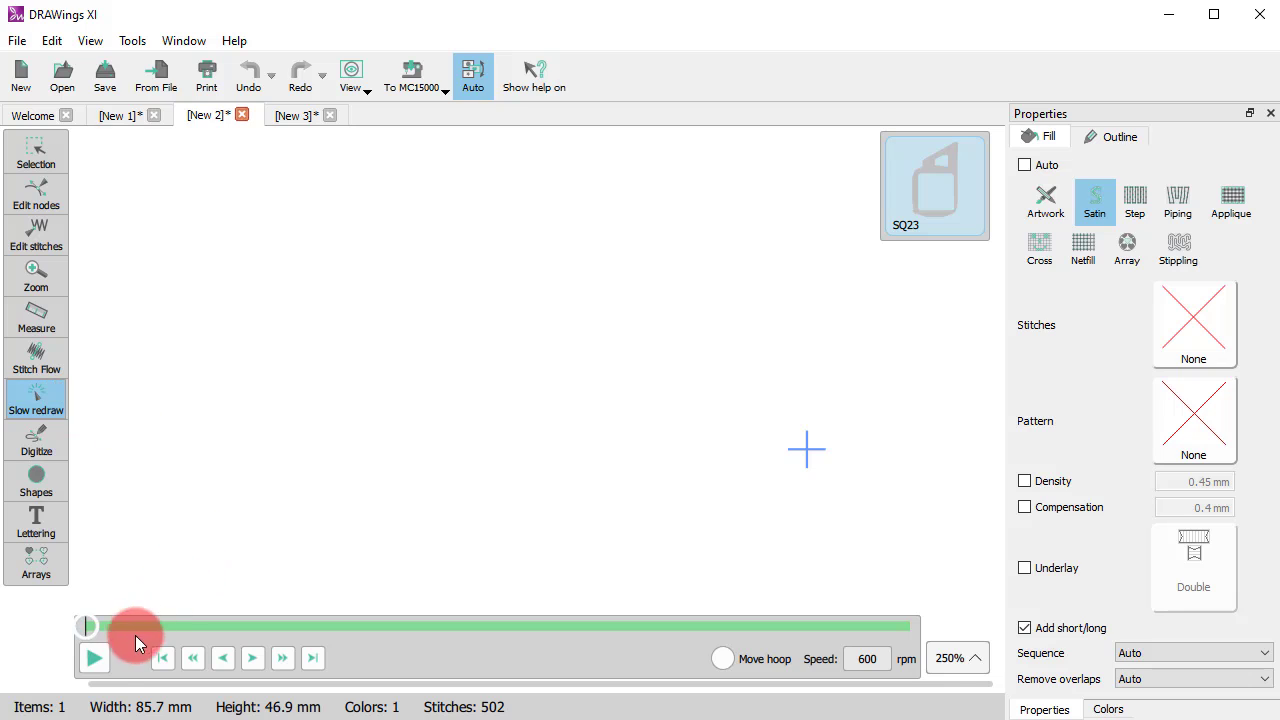
left_click_drag(83, 628, 899, 630)
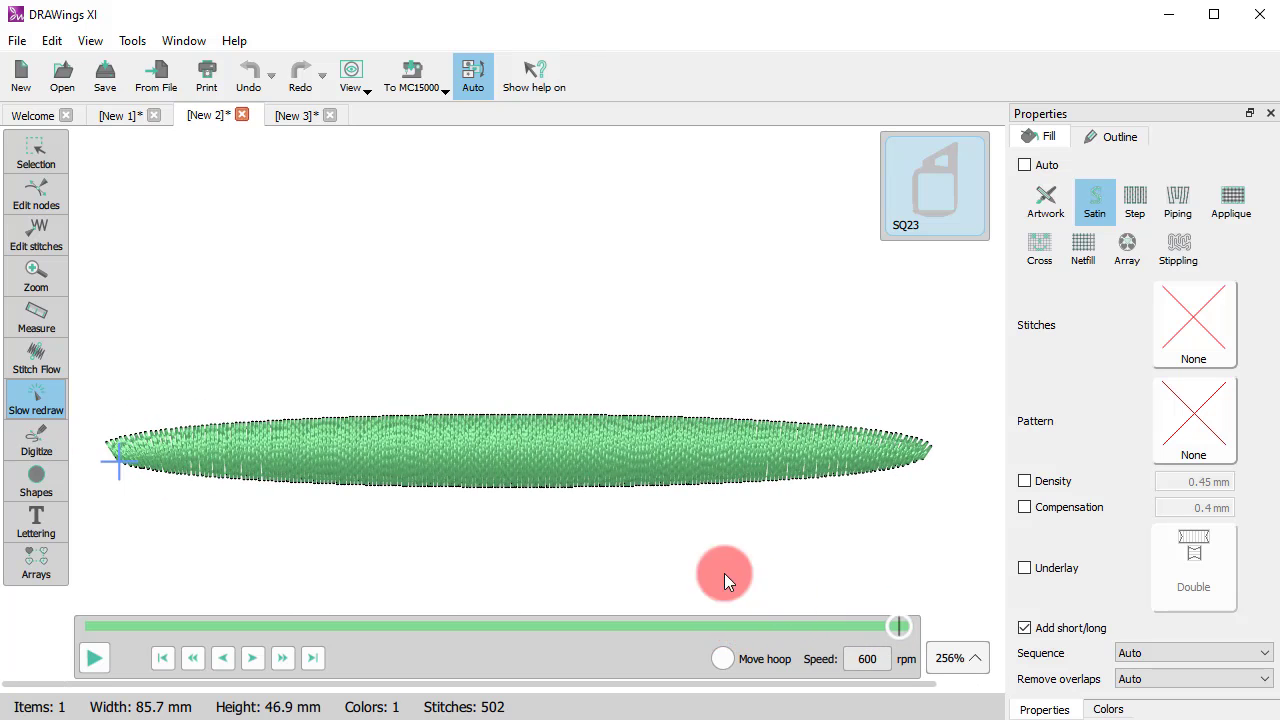
left_click(35, 152)
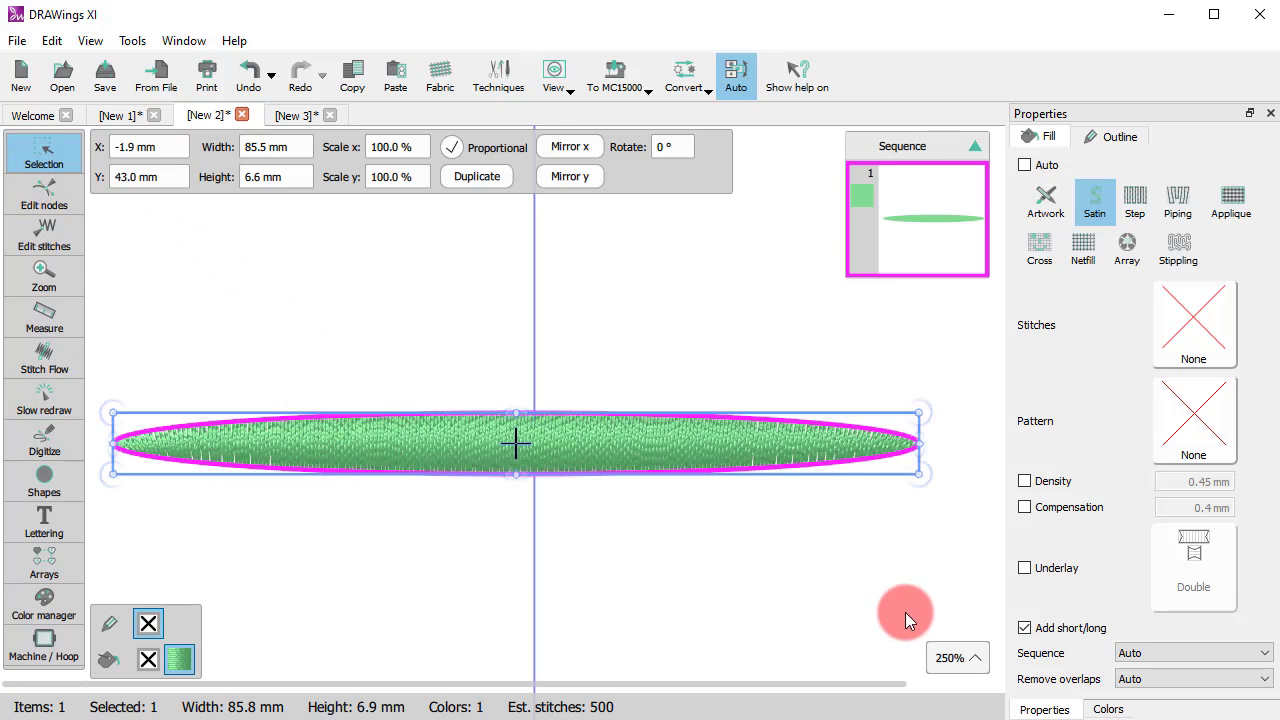
Enable a Single underlay for the satin fill and simulate its sewing with Slow redraw.
left_click(1024, 568)
left_click(1188, 563)
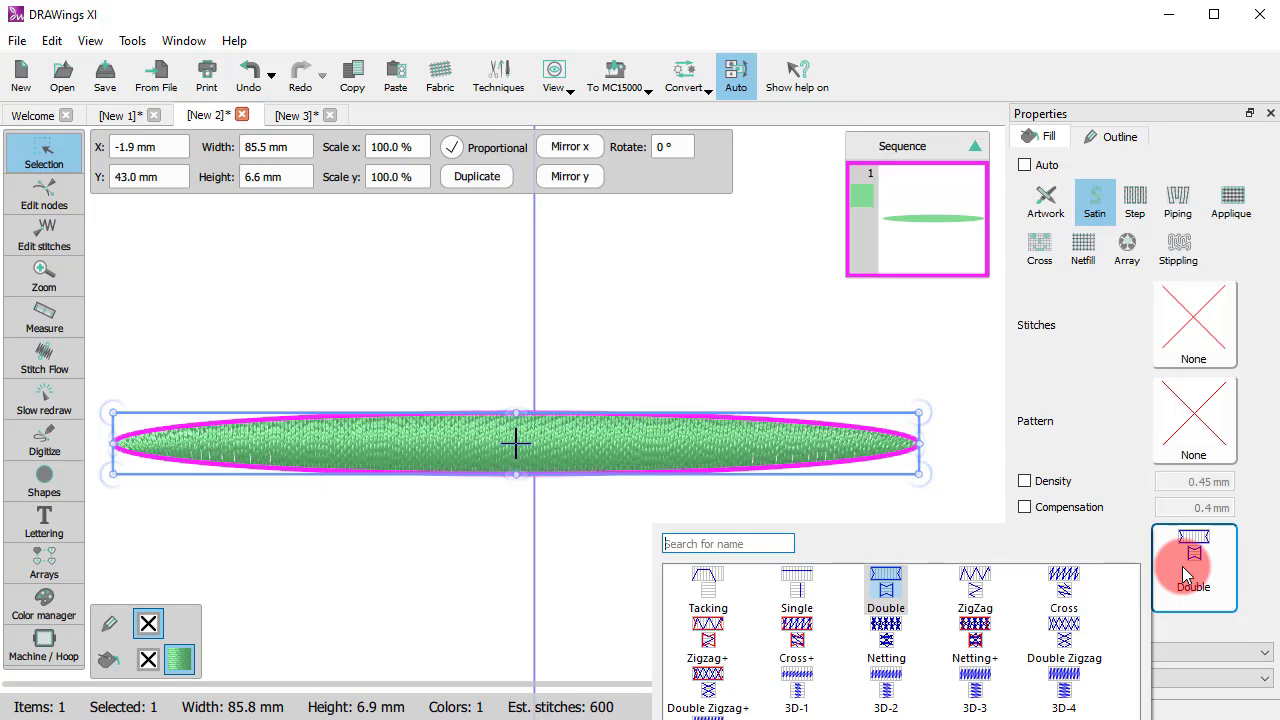
left_click(790, 577)
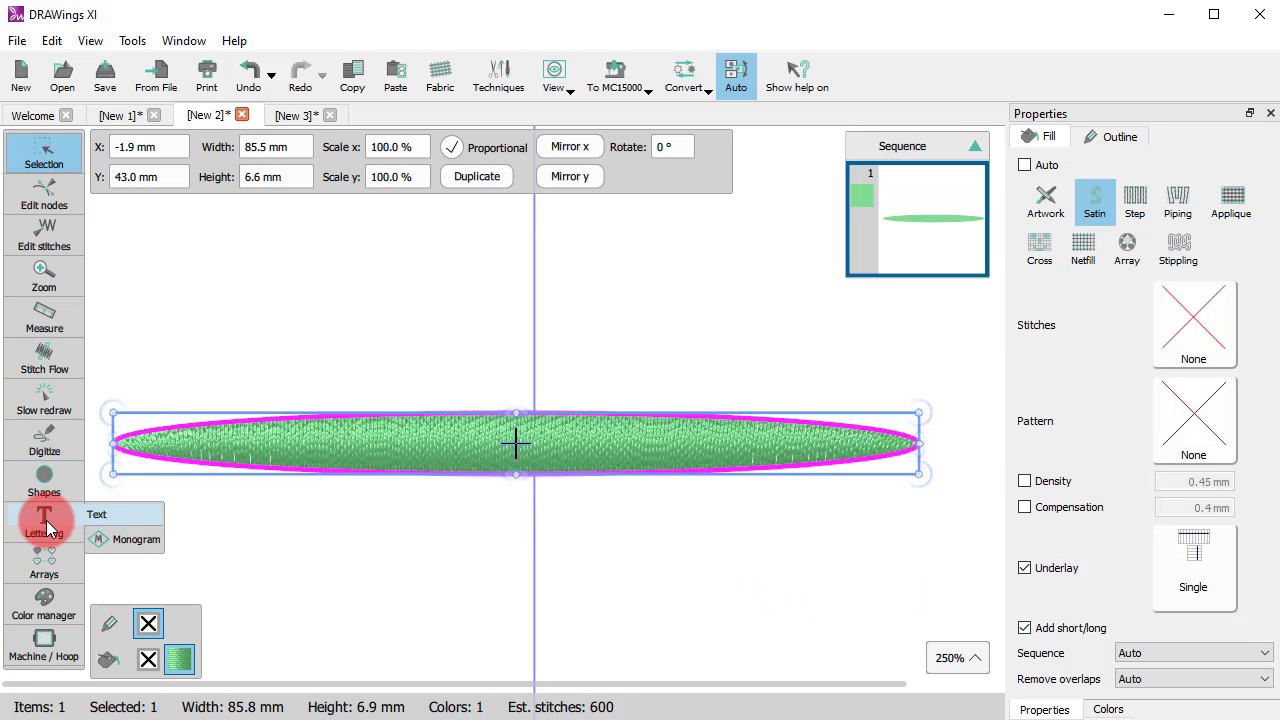
left_click(33, 414)
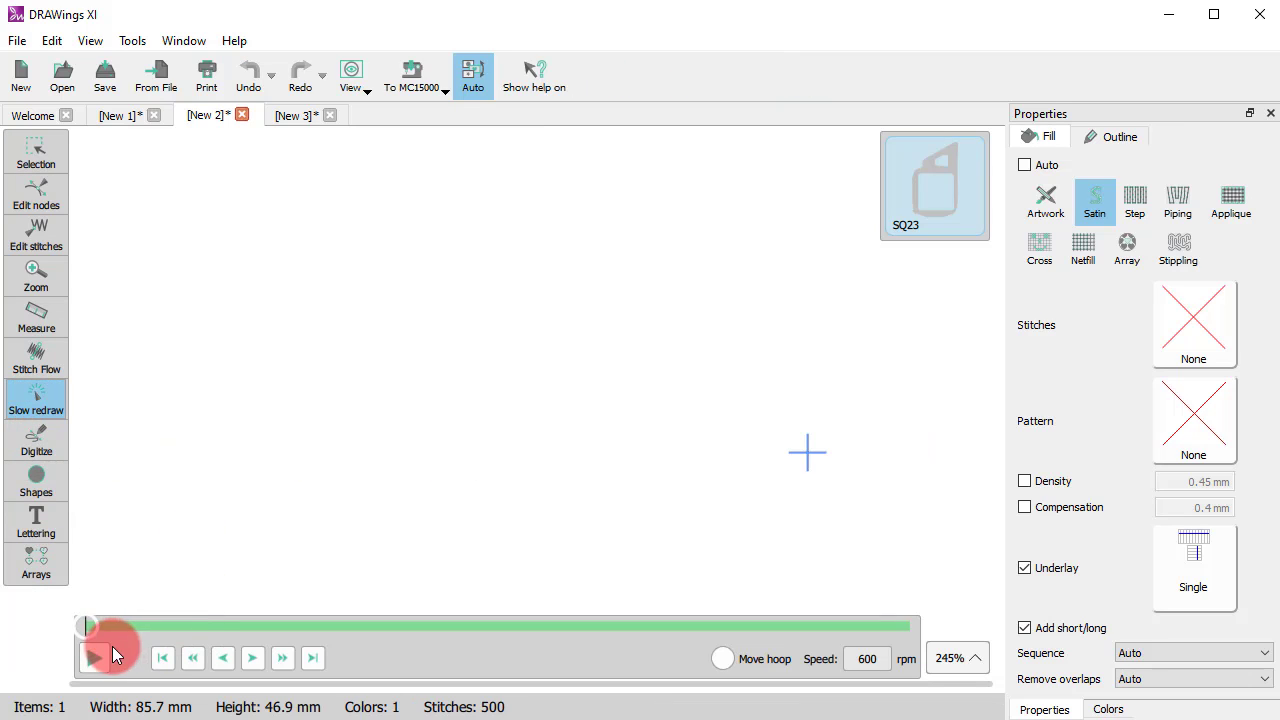
left_click_drag(88, 625, 634, 643)
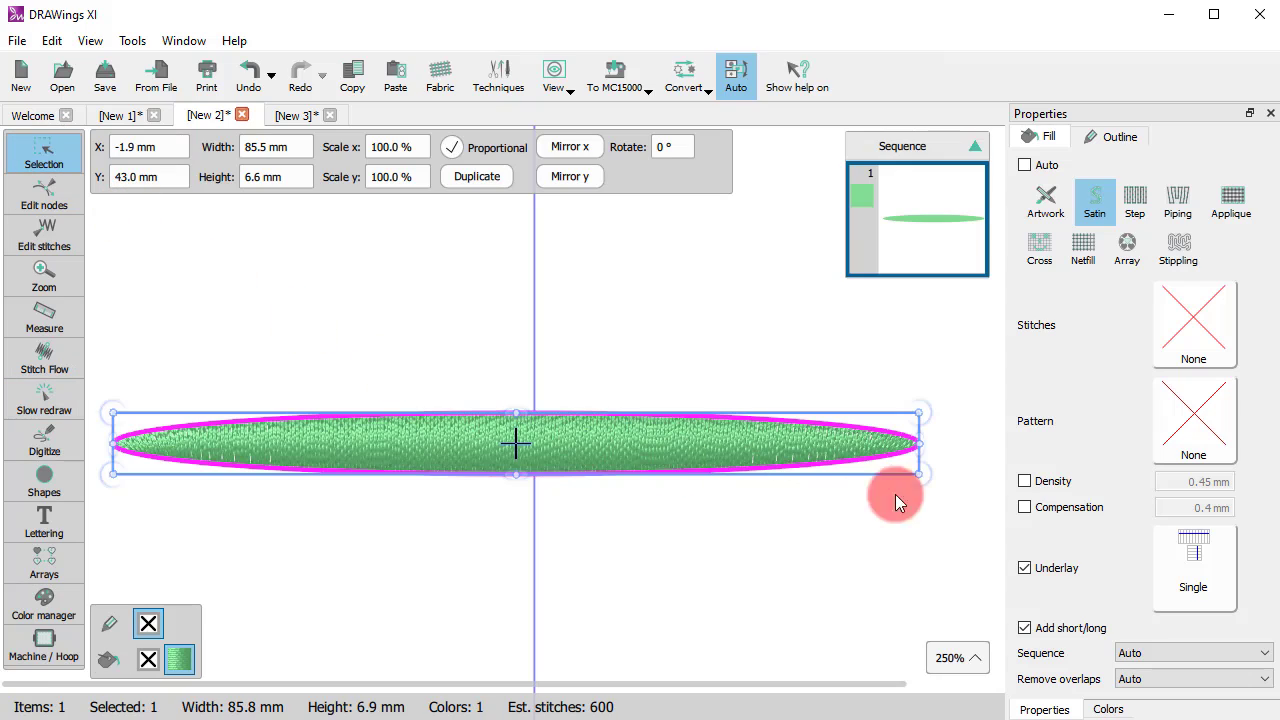
Change the satin fill's underlay to Netting+ and simulate its sewing with Slow redraw.
left_click(1204, 566)
left_click(975, 628)
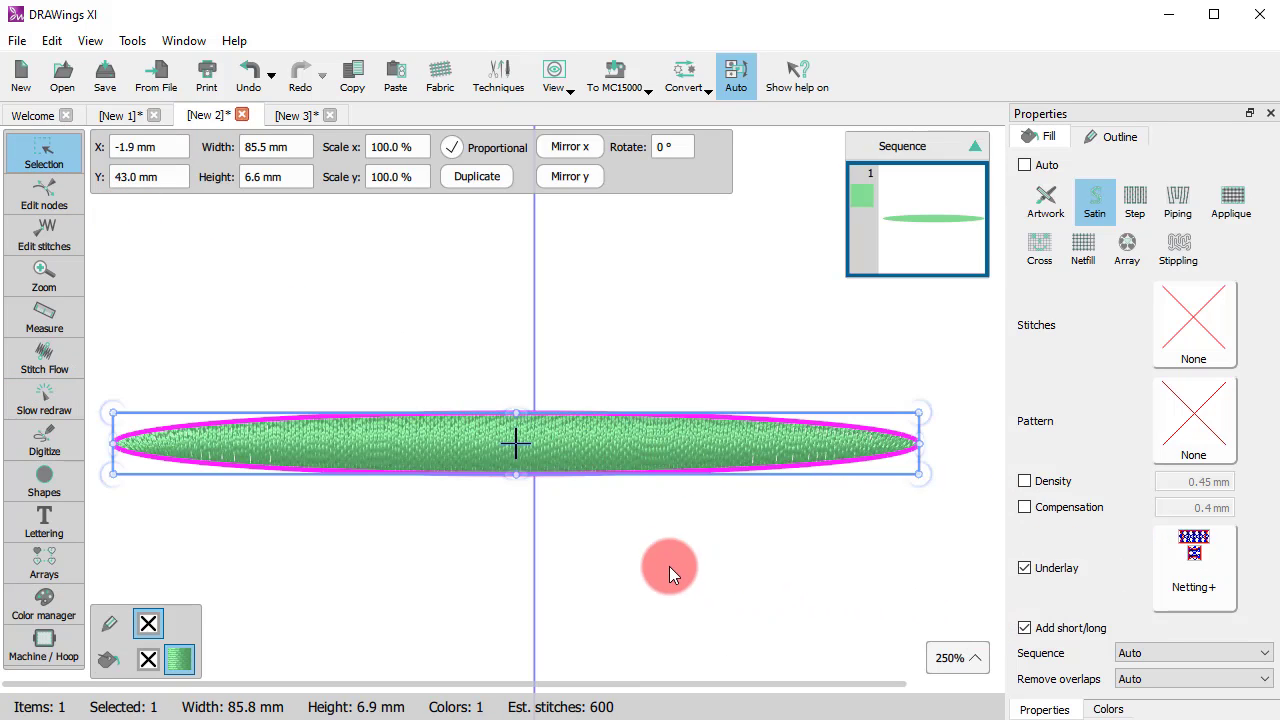
left_click(42, 398)
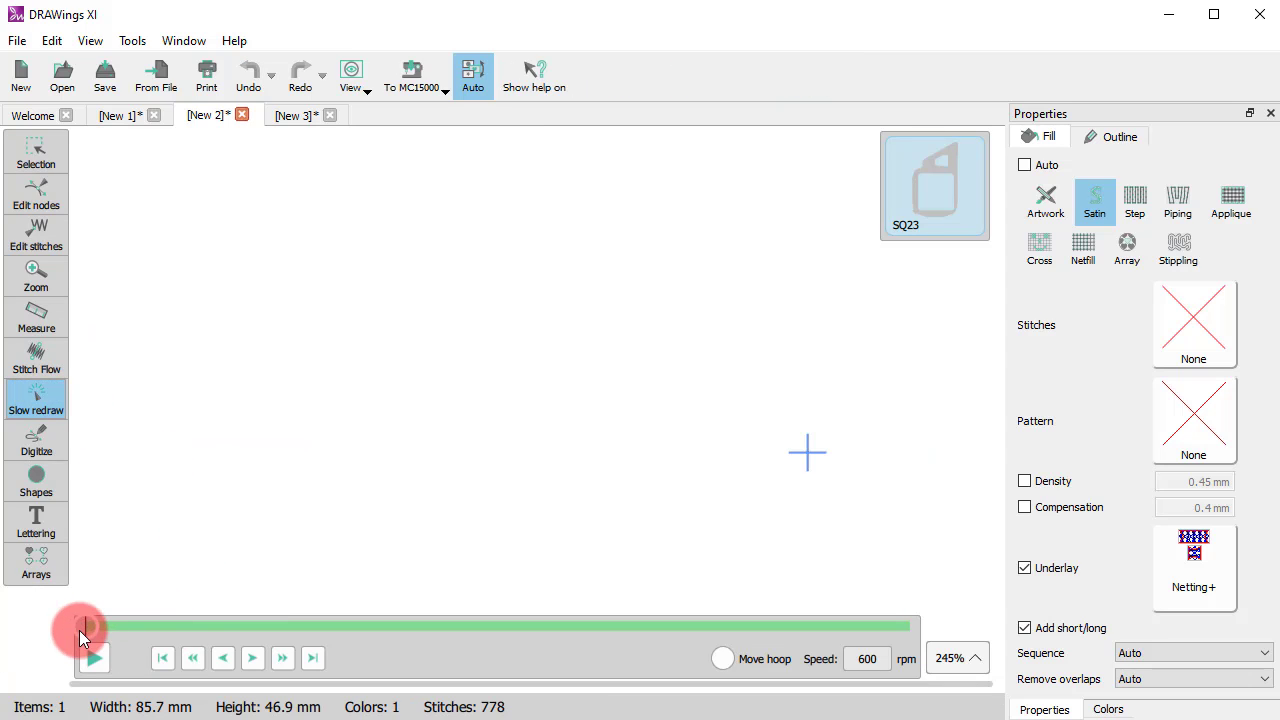
mouse_move(79, 630)
left_mouse_down()
mouse_move(287, 620)
mouse_move(745, 660)
left_mouse_up()
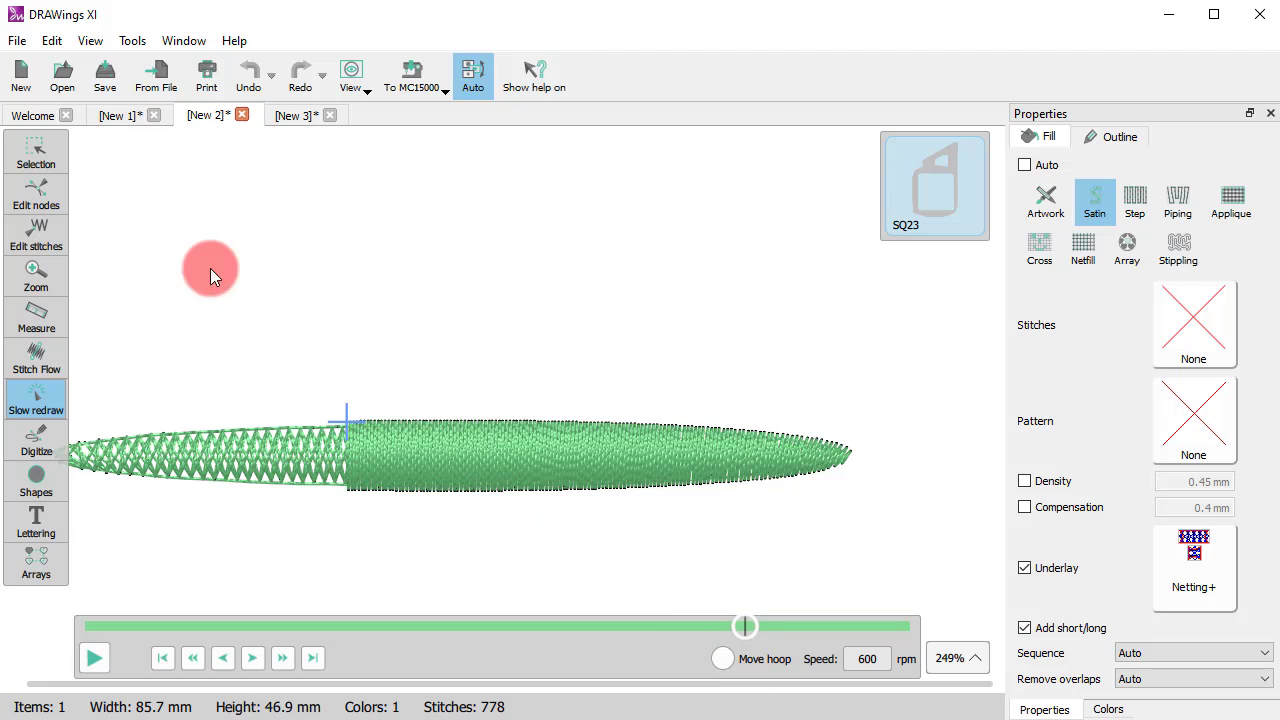
left_click(40, 158)
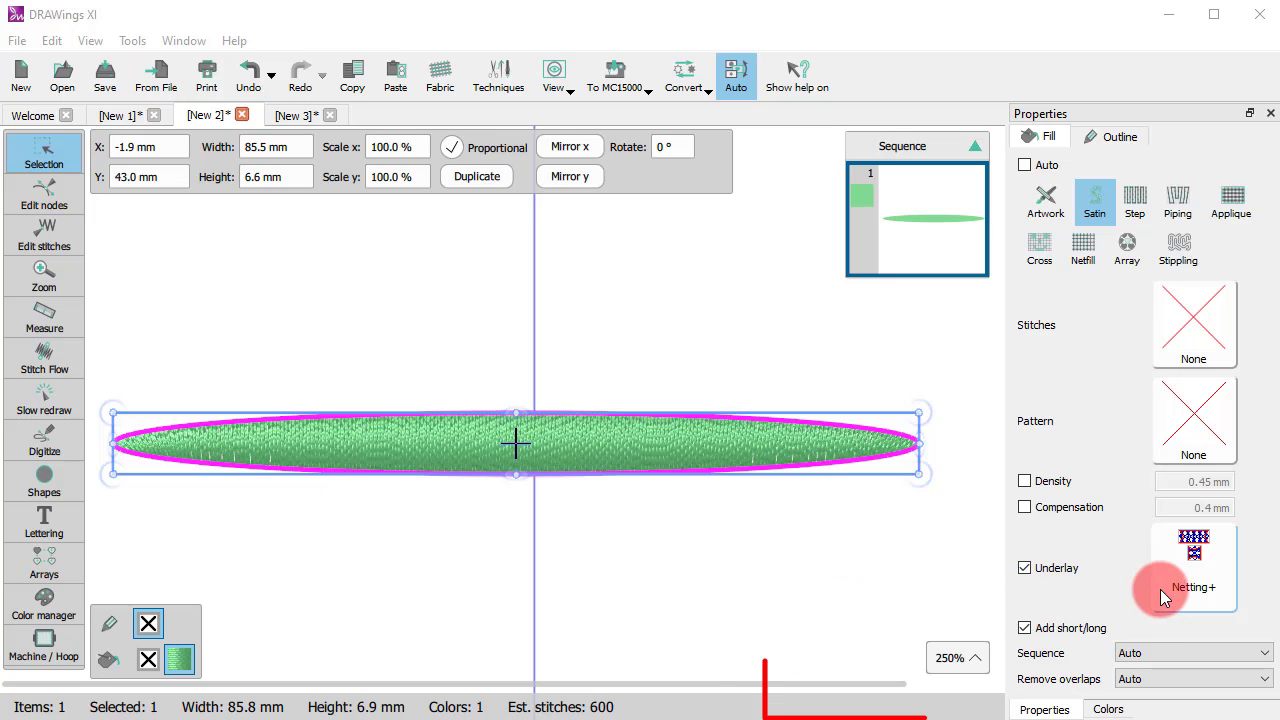
Change the underlay to 3D-3, simulate the ellipse's complete sewing with Slow redraw, and deselect the ellipse.
left_click(1198, 580)
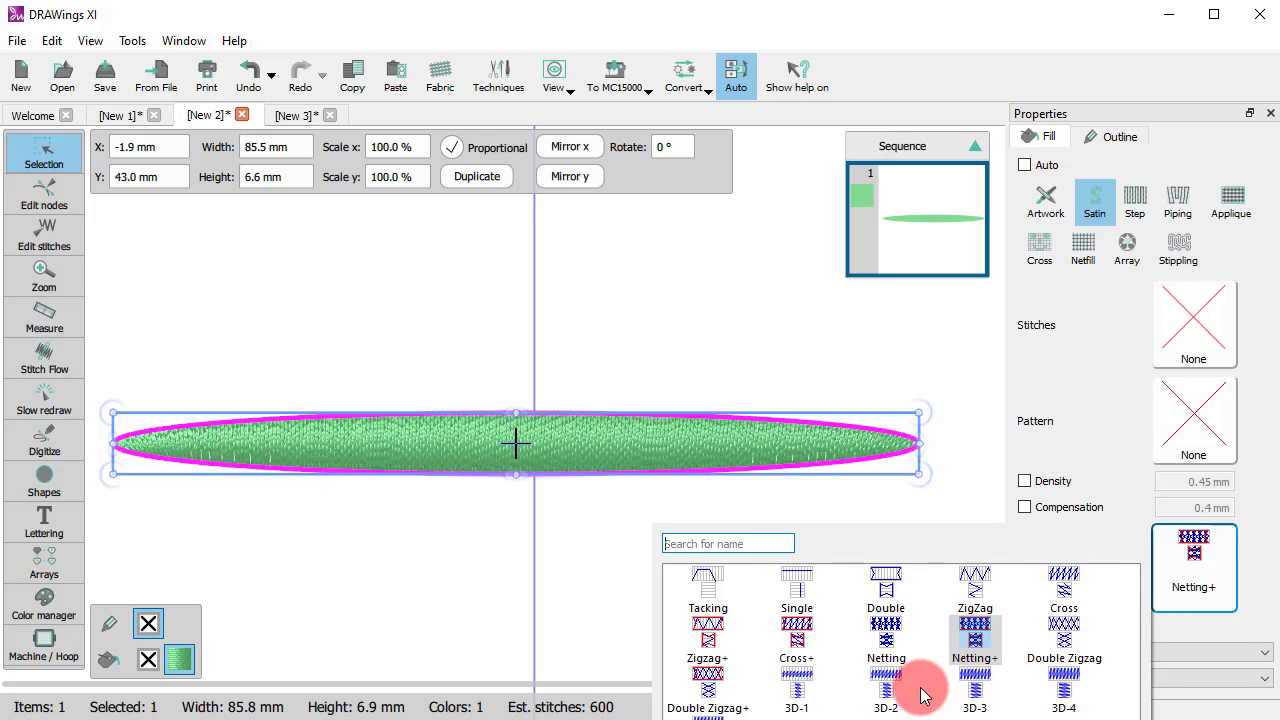
left_click(974, 688)
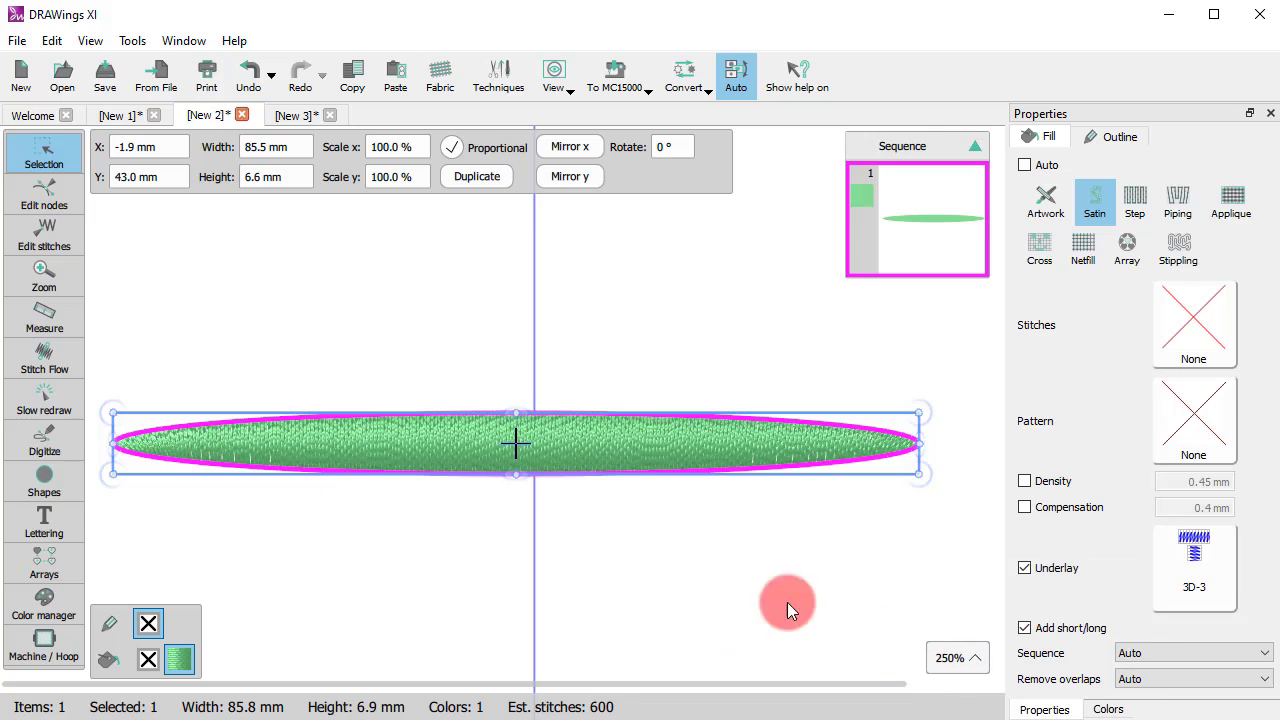
left_click(22, 400)
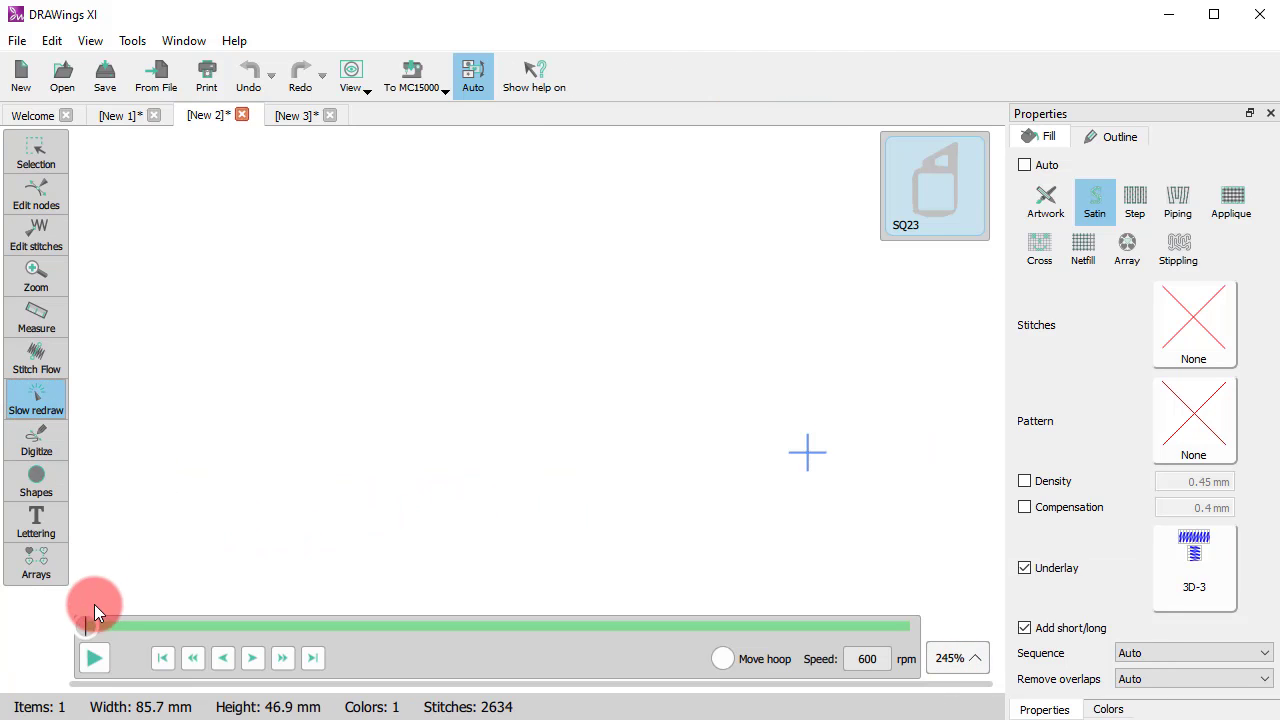
mouse_move(93, 629)
left_mouse_down()
mouse_move(820, 669)
mouse_move(948, 690)
left_mouse_up()
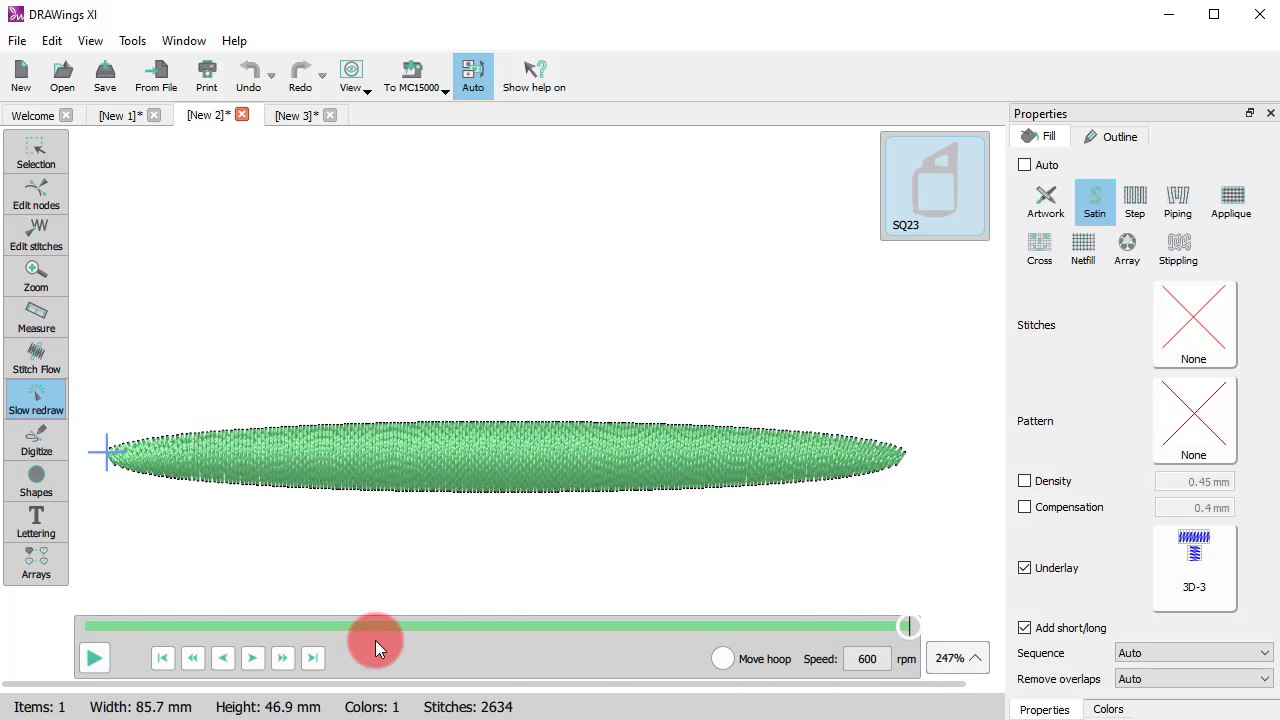
left_click(31, 152)
left_click(521, 629)
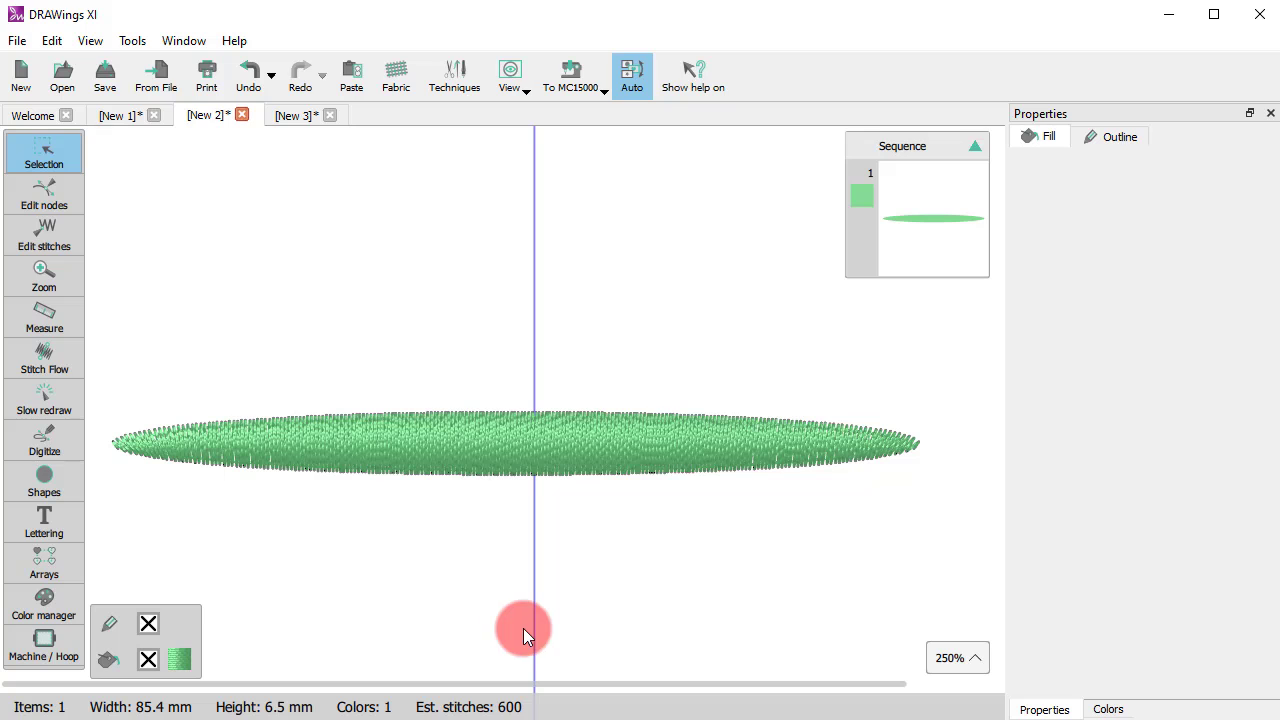
Switch to the New 3 design and show the purple ring's satin stitches as plain lines instead of in 3D.
left_click(300, 117)
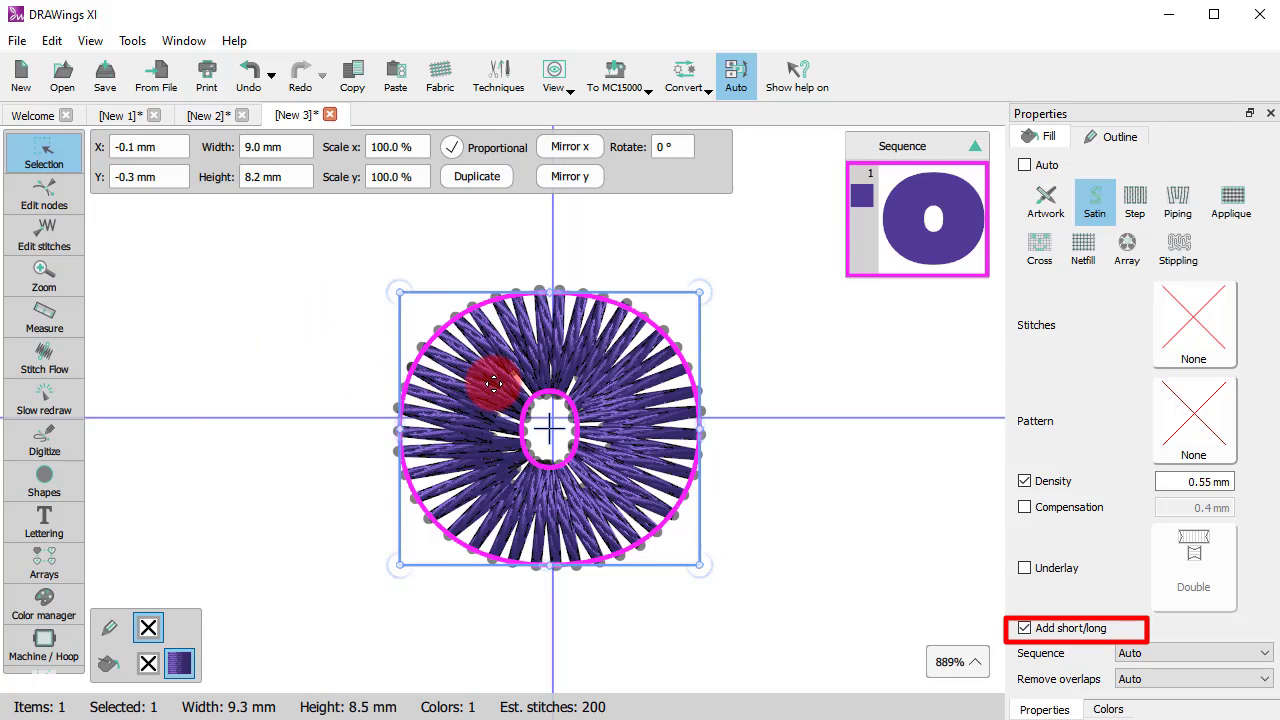
scroll(491, 374, "up", 2)
key("3")
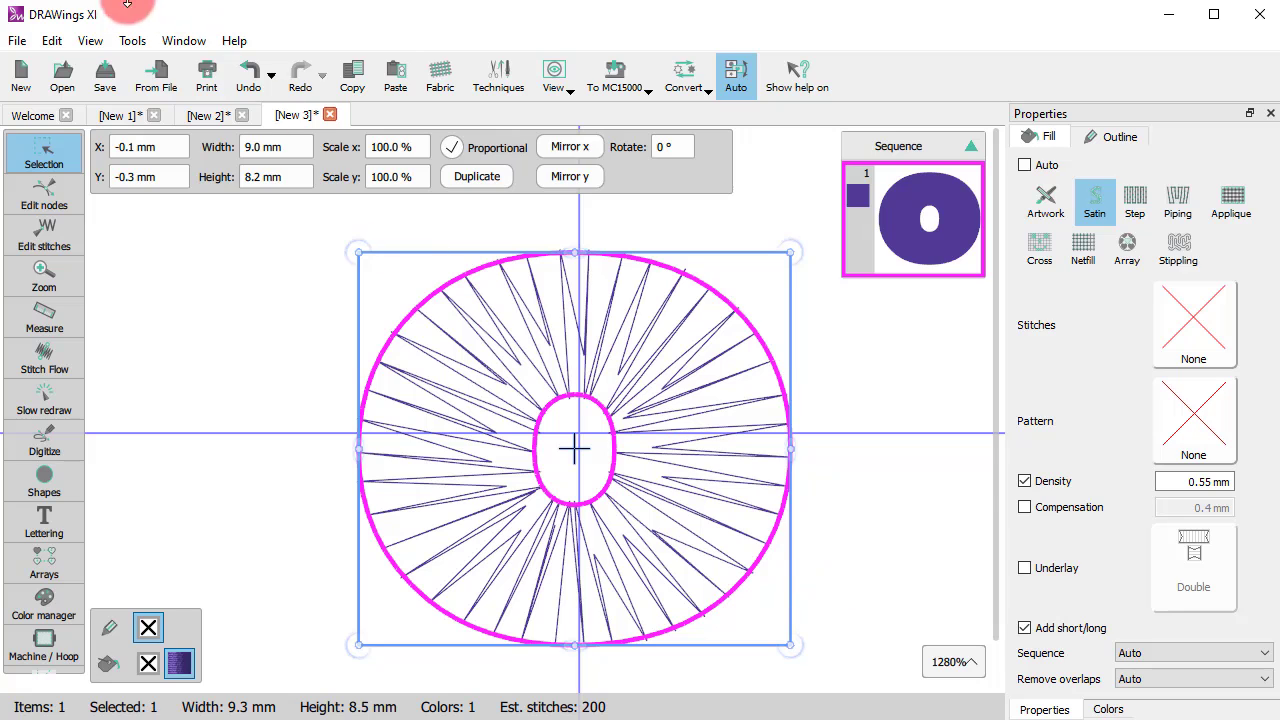
Display the stitch points of the purple ring's satin fill and reselect the ring.
left_click(90, 40)
left_click(108, 86)
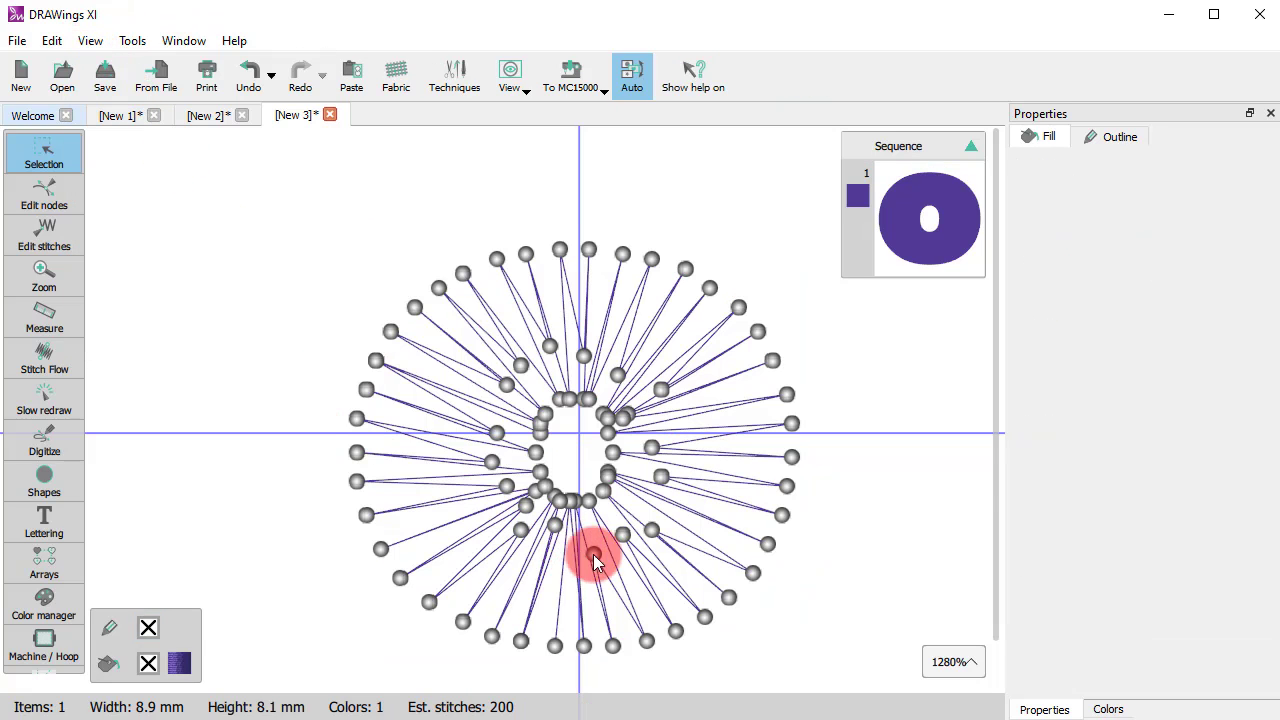
left_click(641, 459)
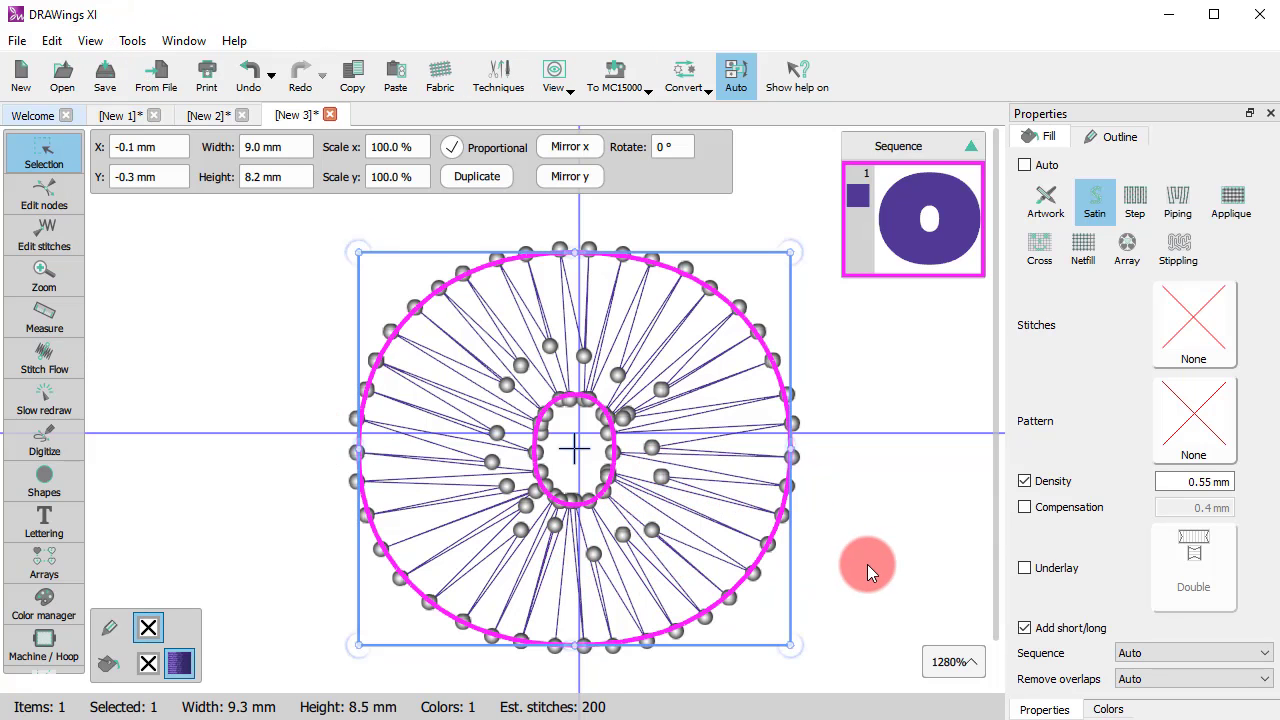
Toggle the ring's Add short/long option off and on twice to compare the stitches around the inner hole.
left_click(1083, 629)
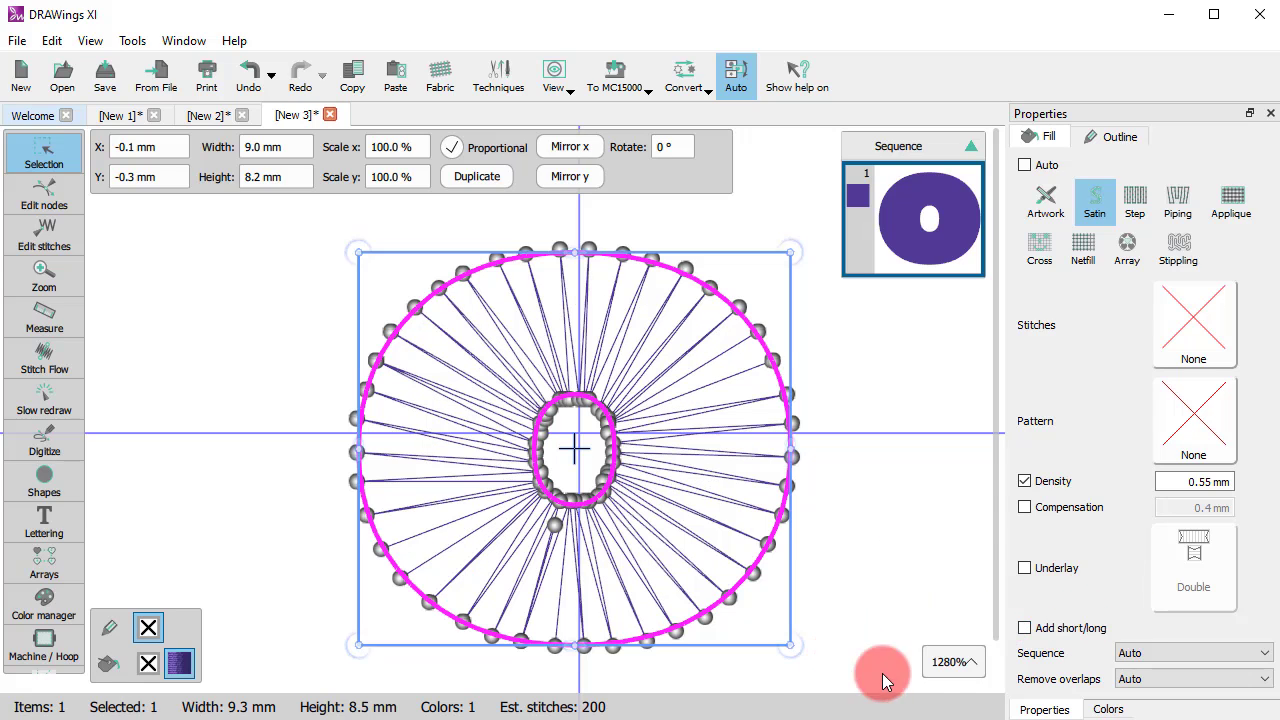
left_click(1062, 632)
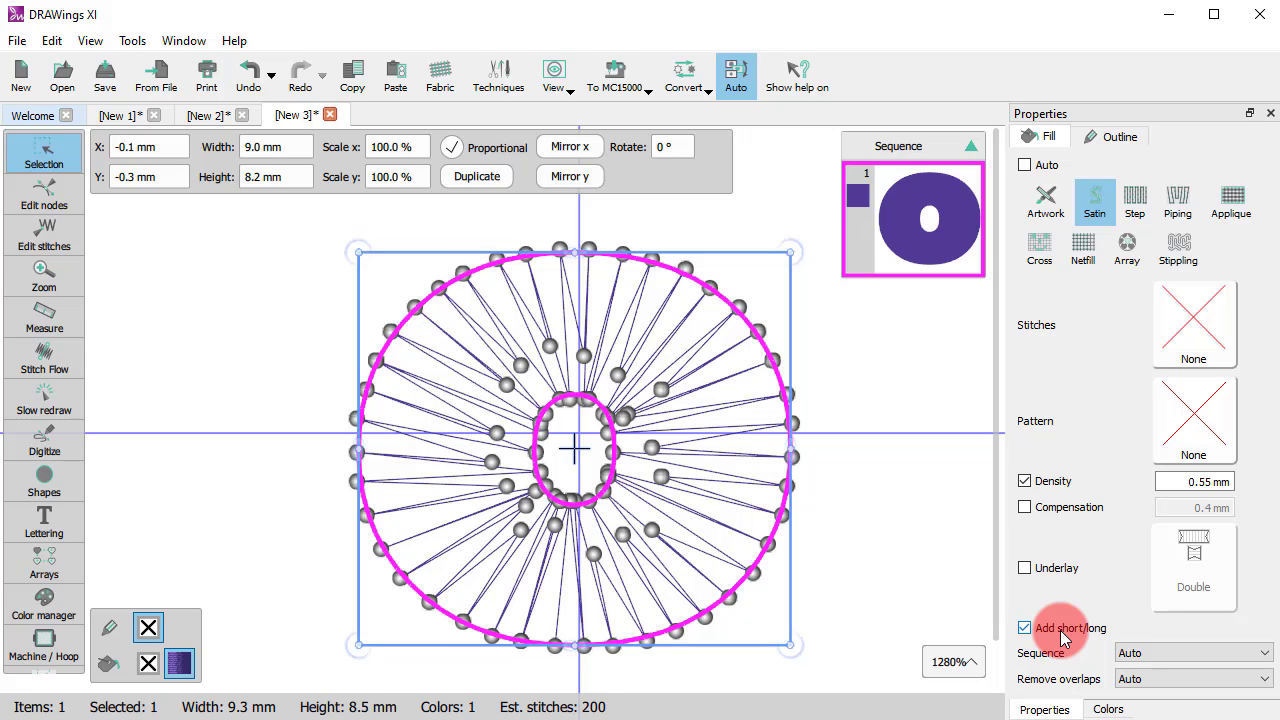
left_click(1063, 634)
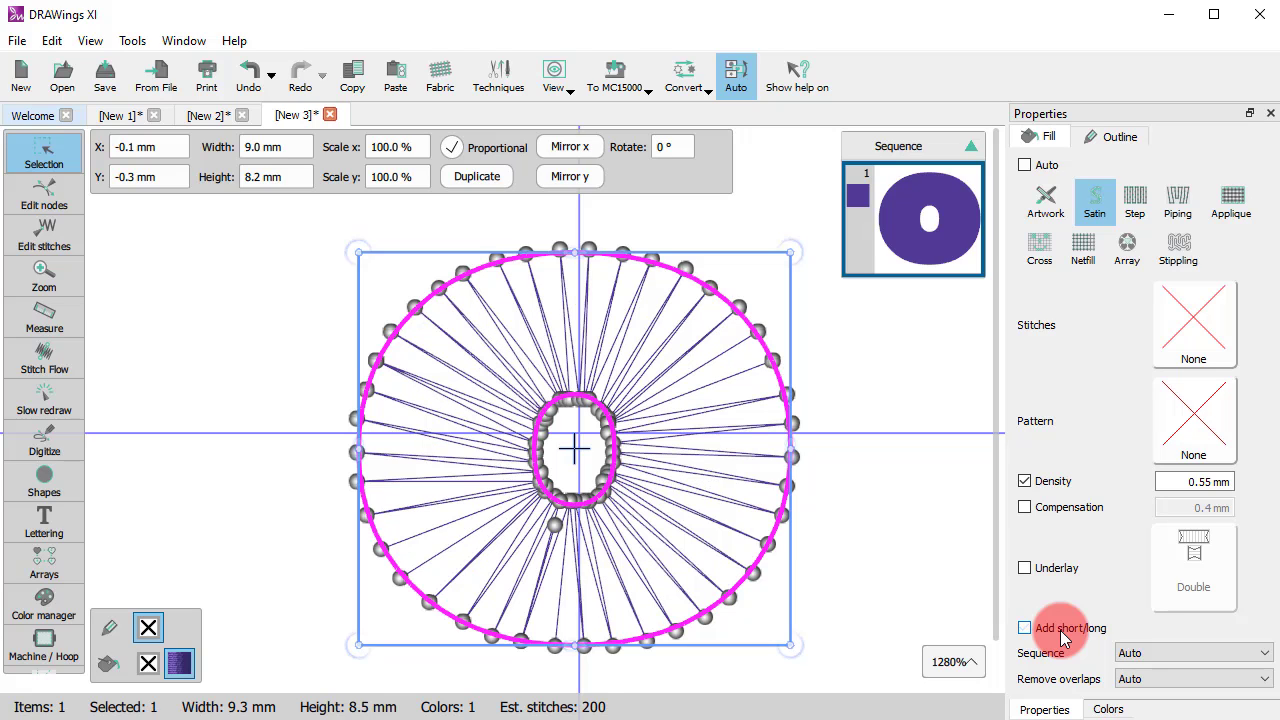
left_click(1064, 638)
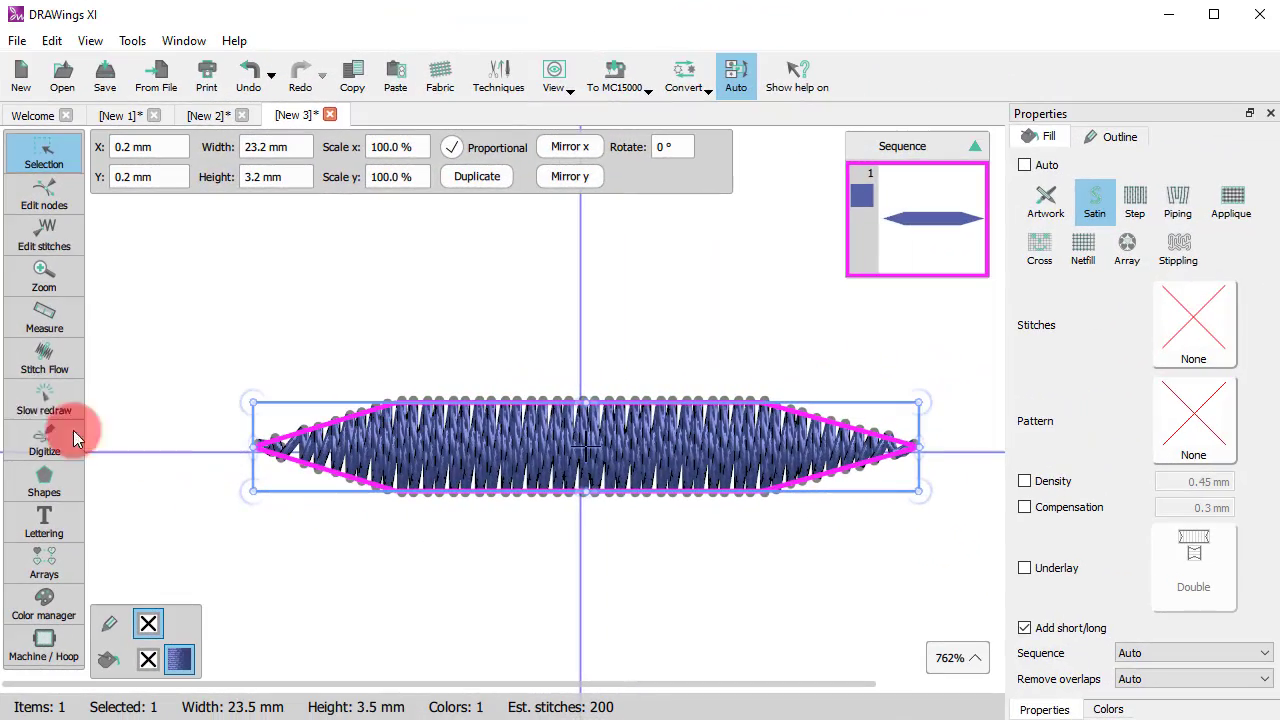
Divide the blue satin shape with Stitch Flow lines across its two tapered-end shoulders and its centre.
left_click(38, 357)
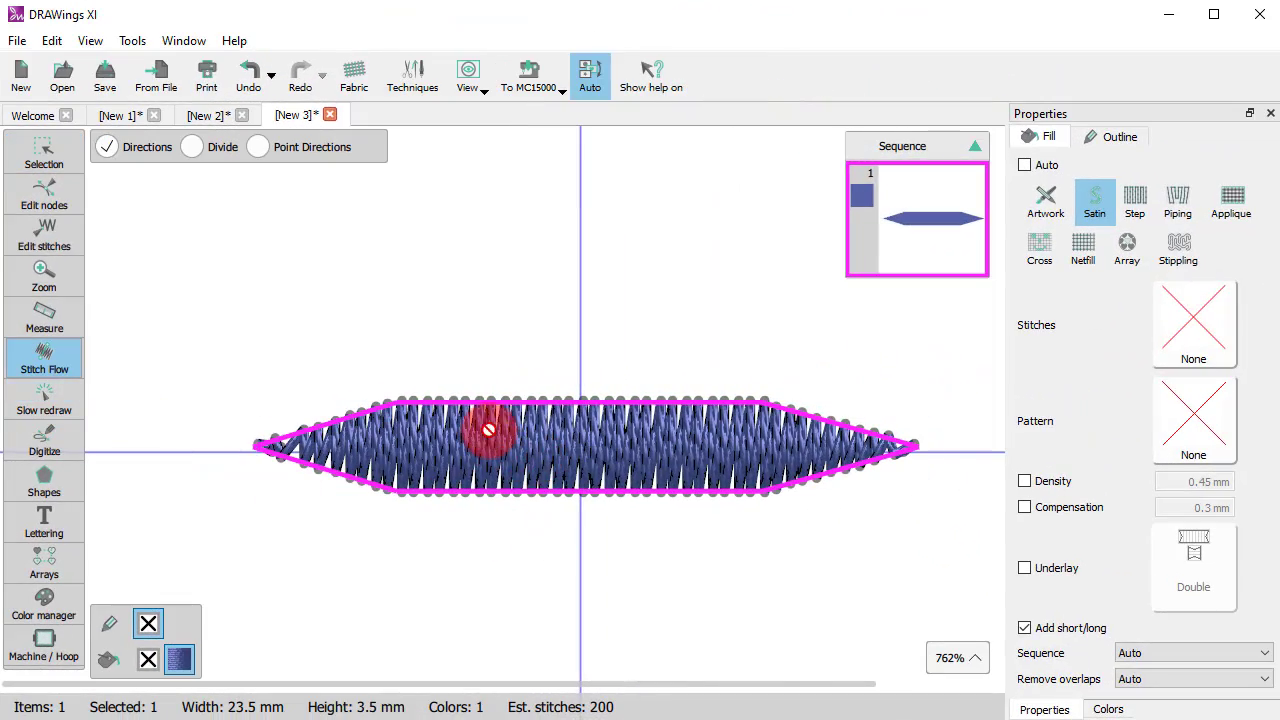
left_click(193, 148)
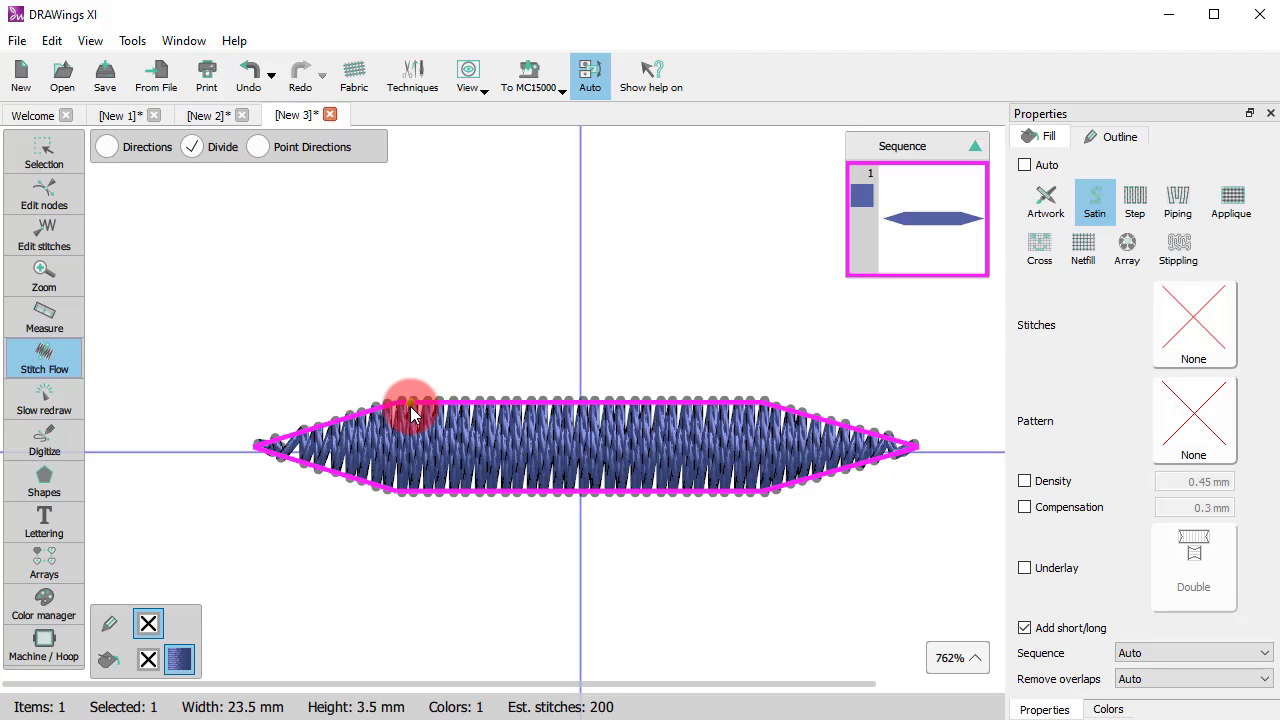
left_click(399, 485)
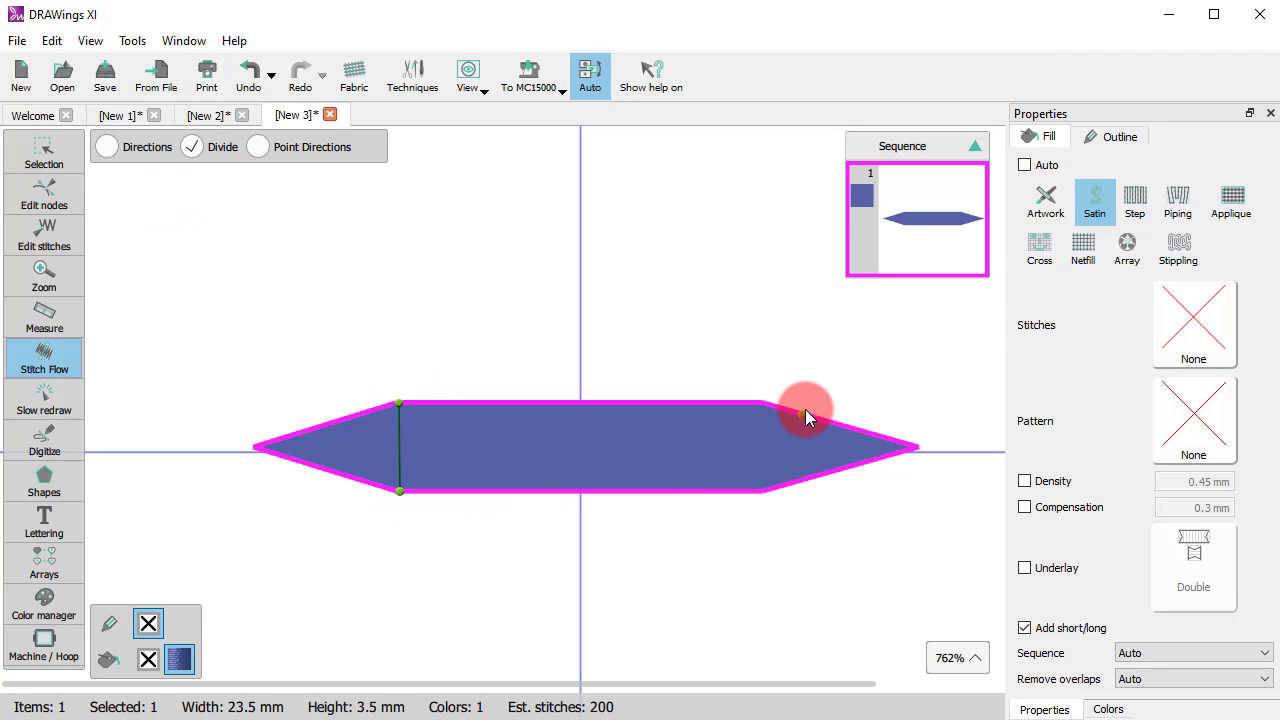
left_click(765, 491)
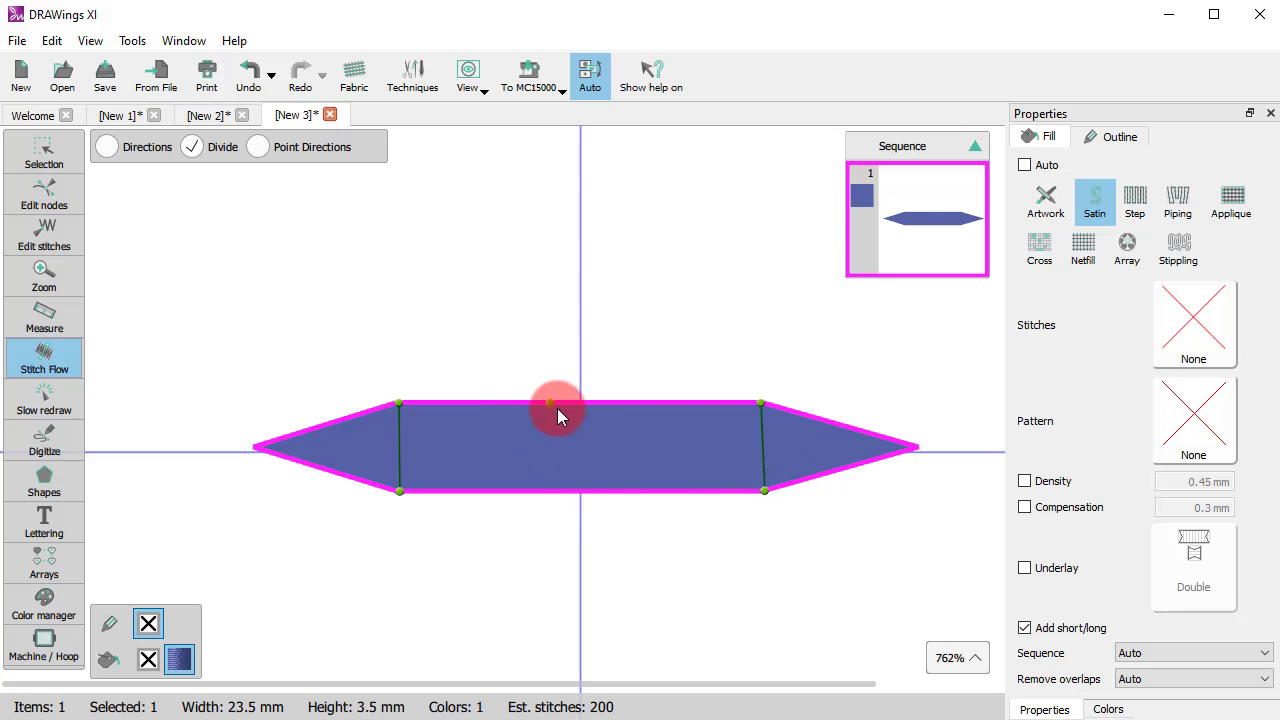
left_click(576, 471)
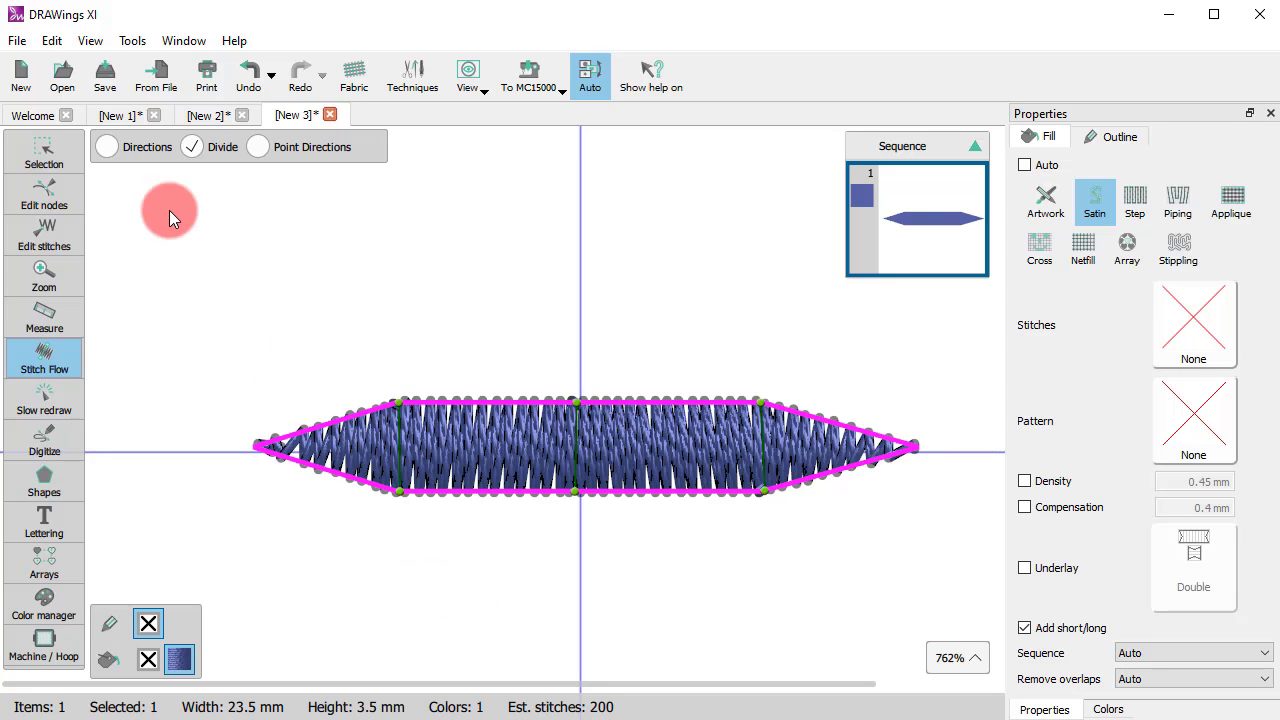
Add two oppositely slanted stitch direction lines, one on each side of the blue shape's central division, and inspect the regenerated stitches.
left_click(116, 150)
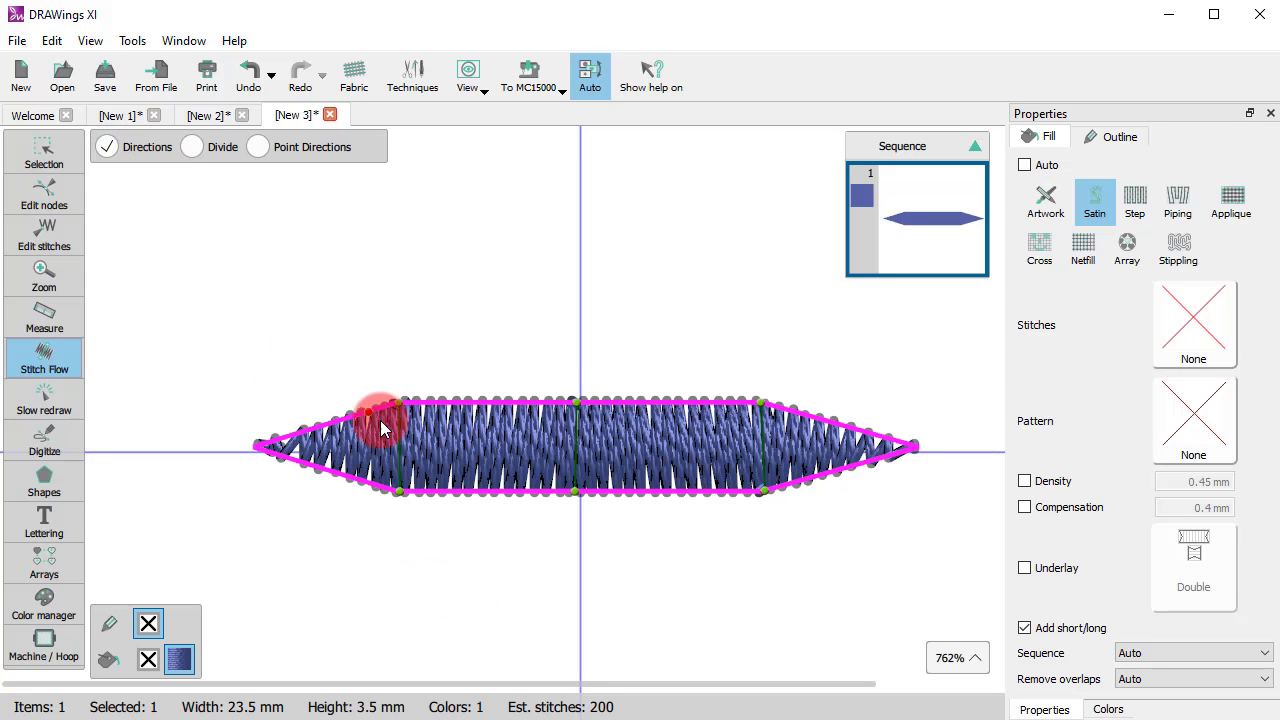
left_click(515, 404)
left_click(470, 494)
left_click(634, 404)
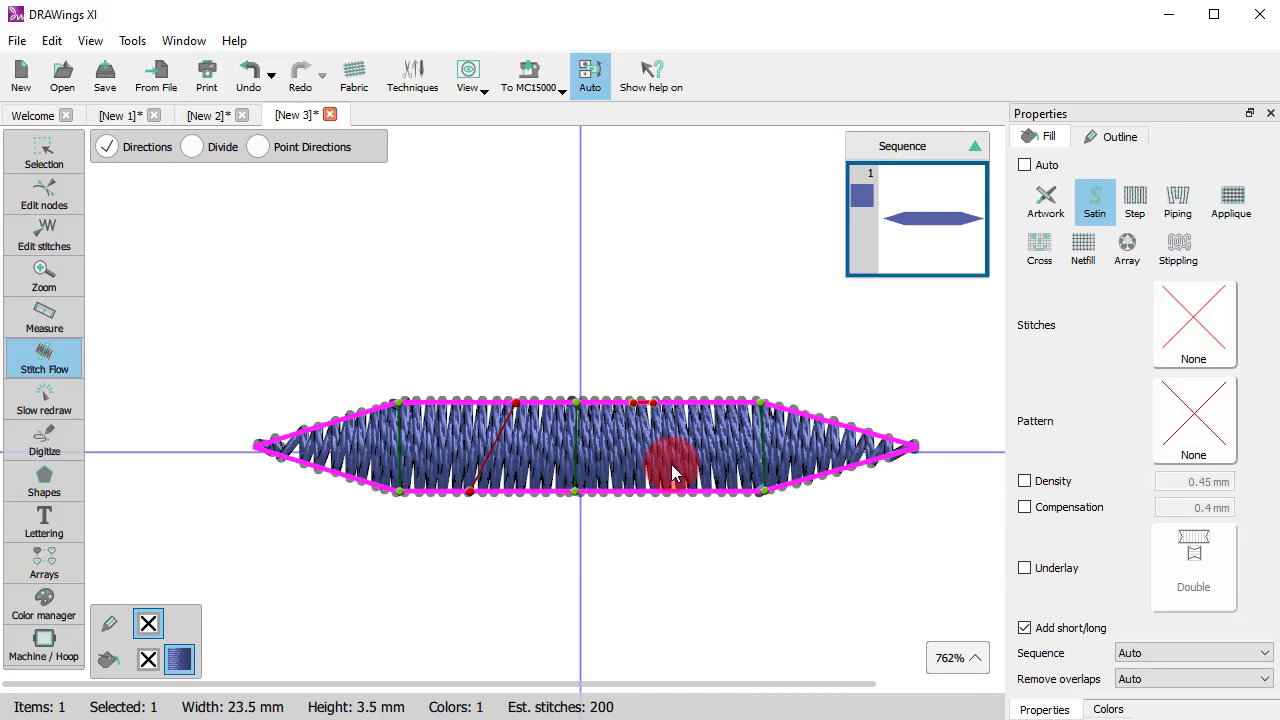
left_click(696, 493)
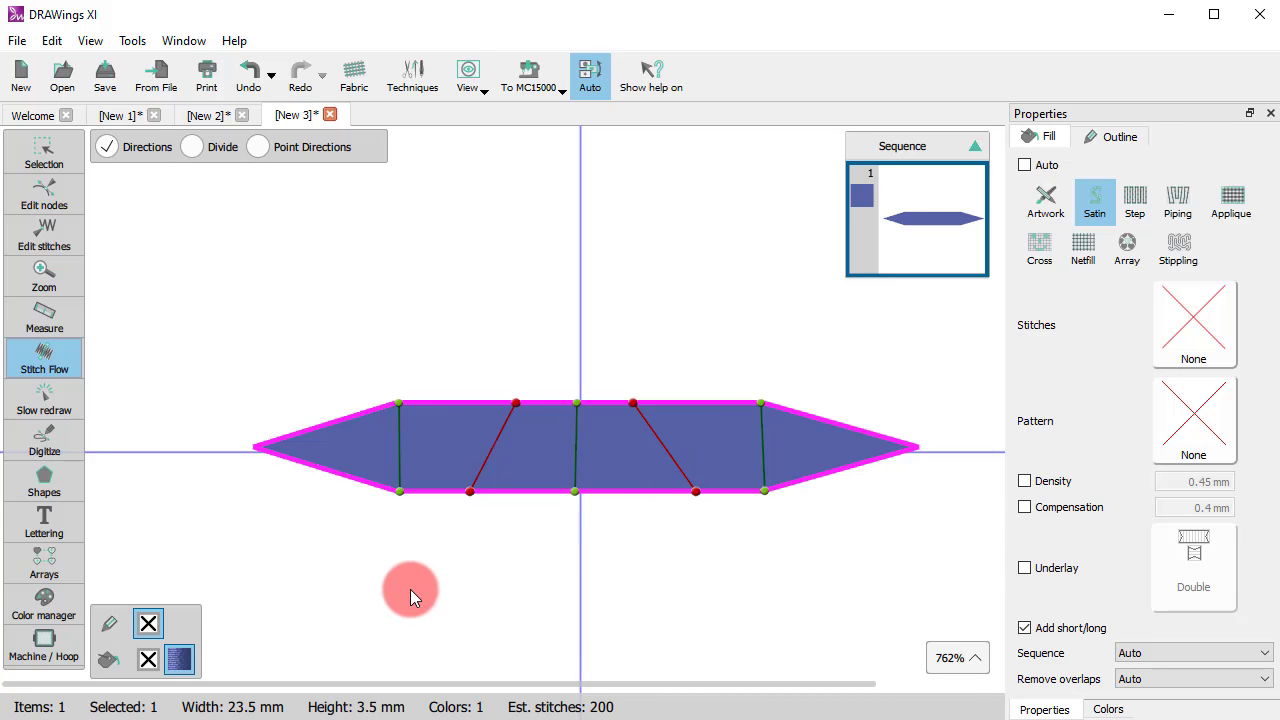
left_click(42, 145)
scroll(584, 480, "up", 2)
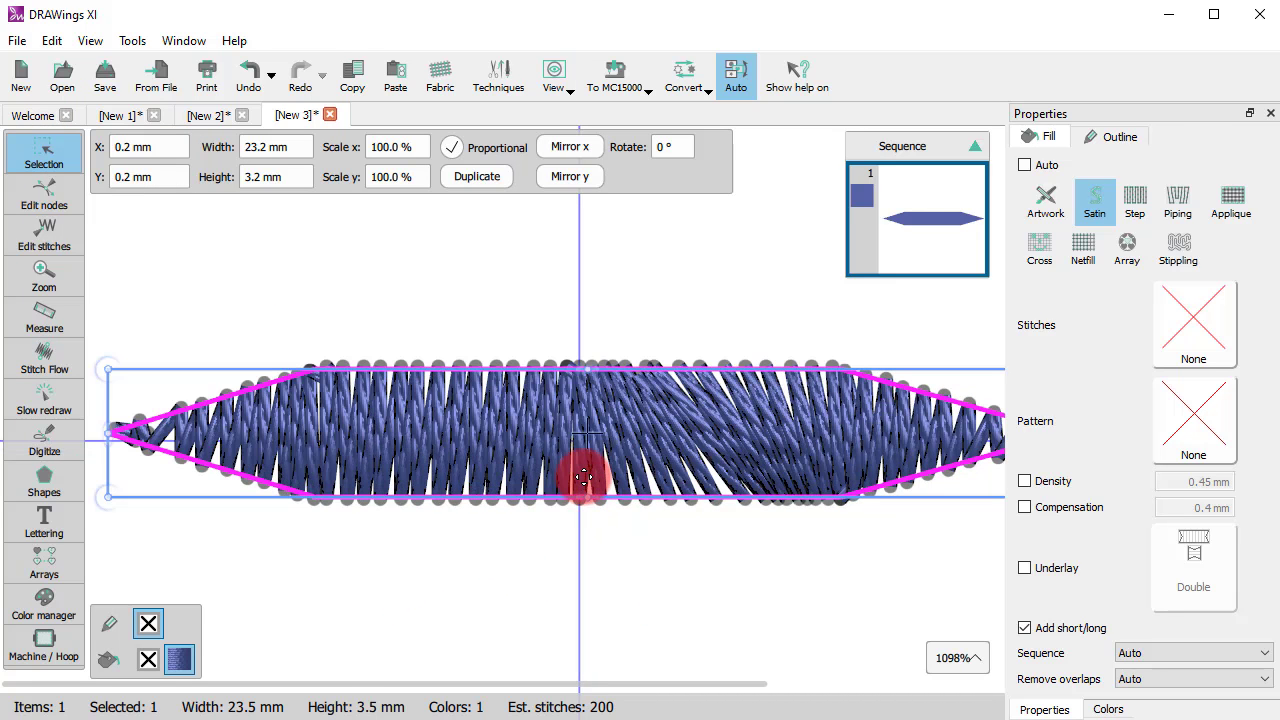